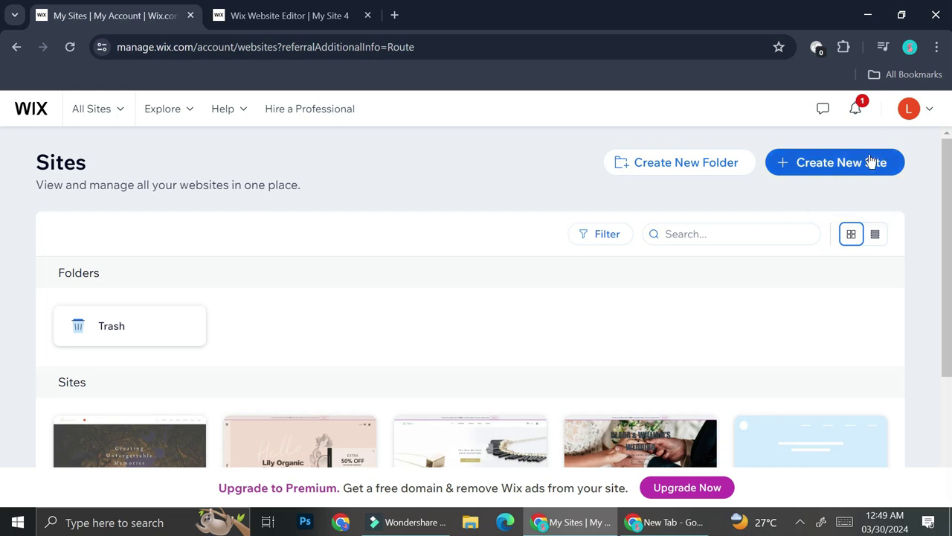
# Step: Start a new site with Online Store as its type, then switch to the My Site 4 editor
pyautogui.click(809, 173)
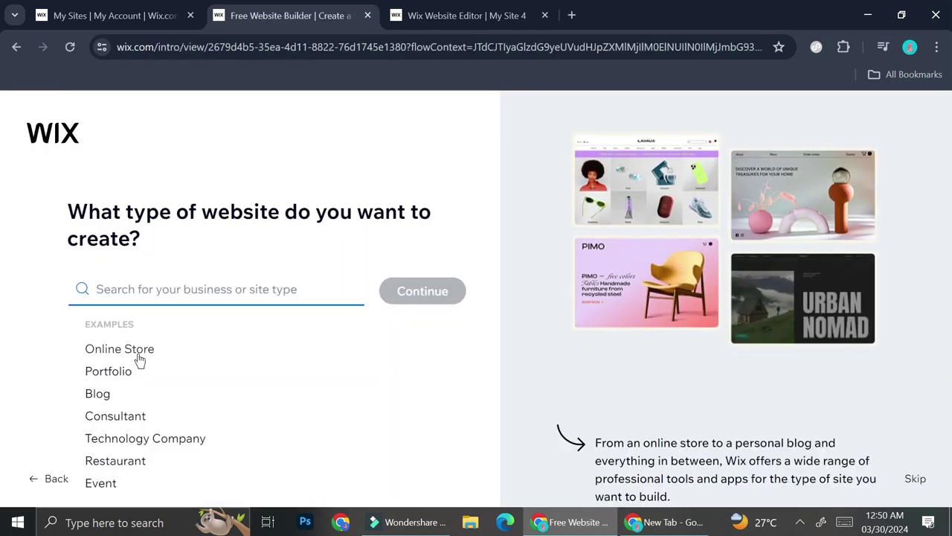
pyautogui.click(139, 355)
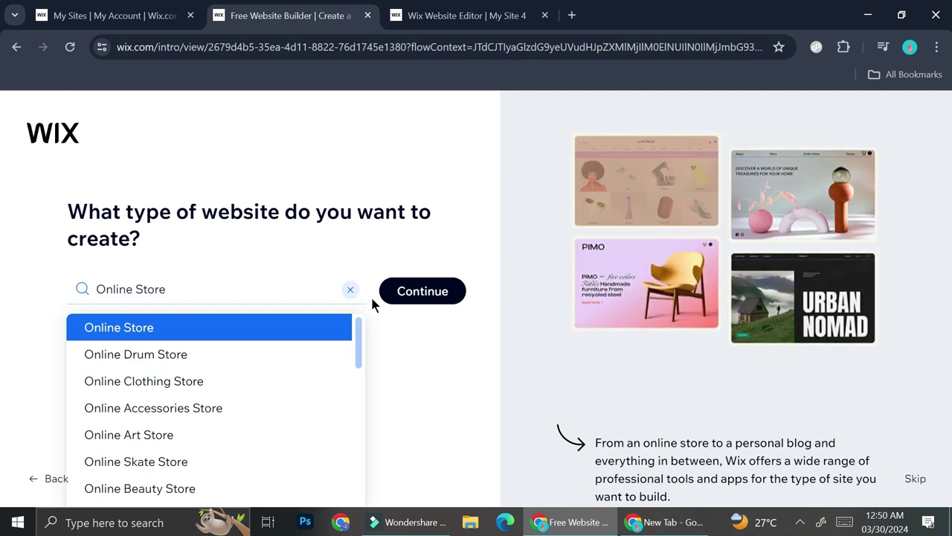
pyautogui.click(476, 13)
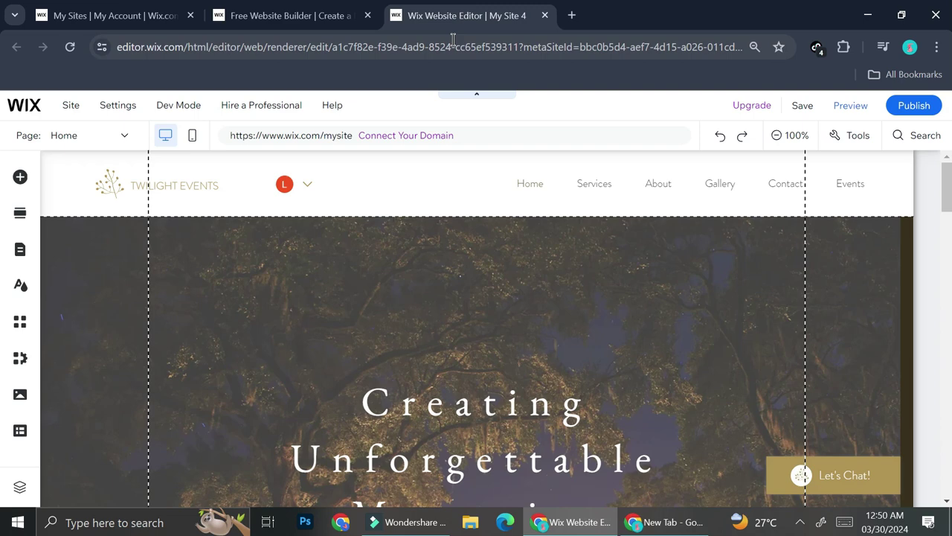
# Step: Show the Store category in the Add Elements panel to see the online store options
pyautogui.click(21, 185)
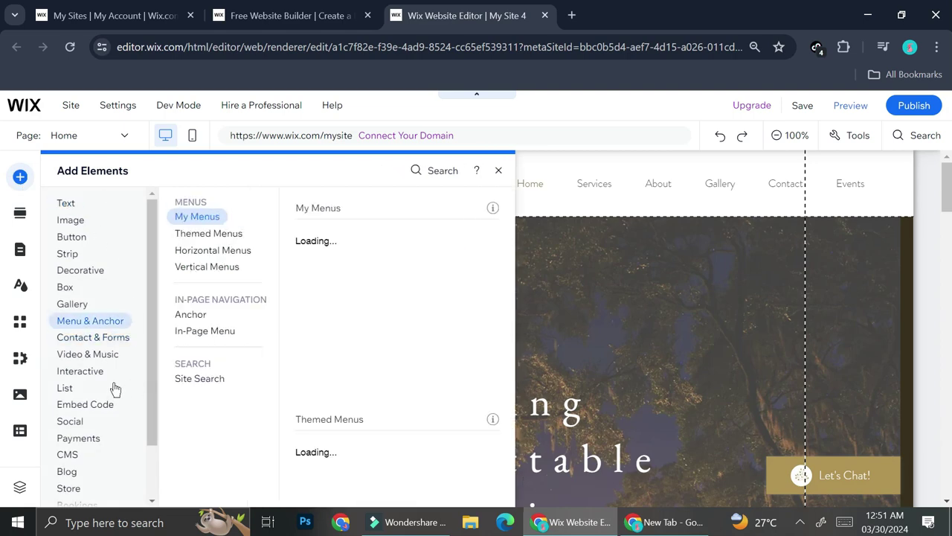
pyautogui.scroll(-2, 104, 393)
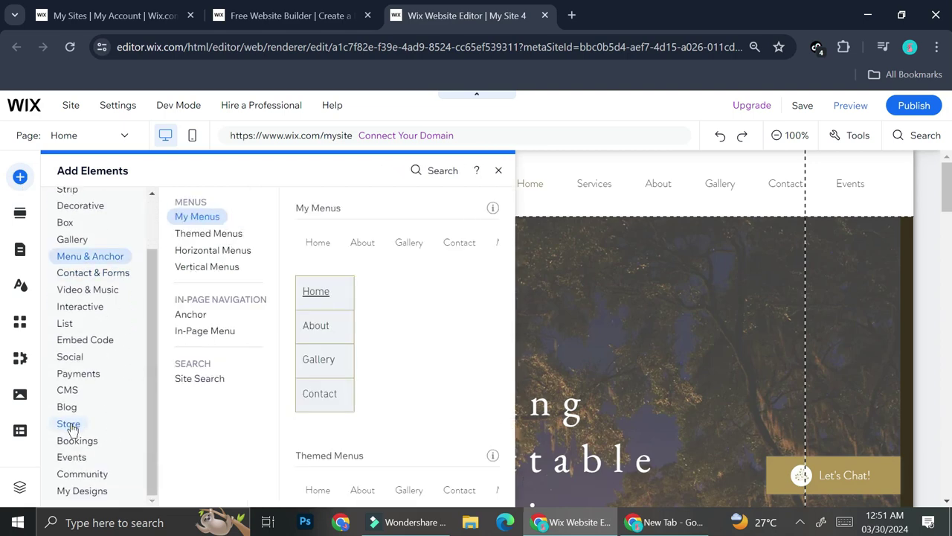
pyautogui.click(70, 426)
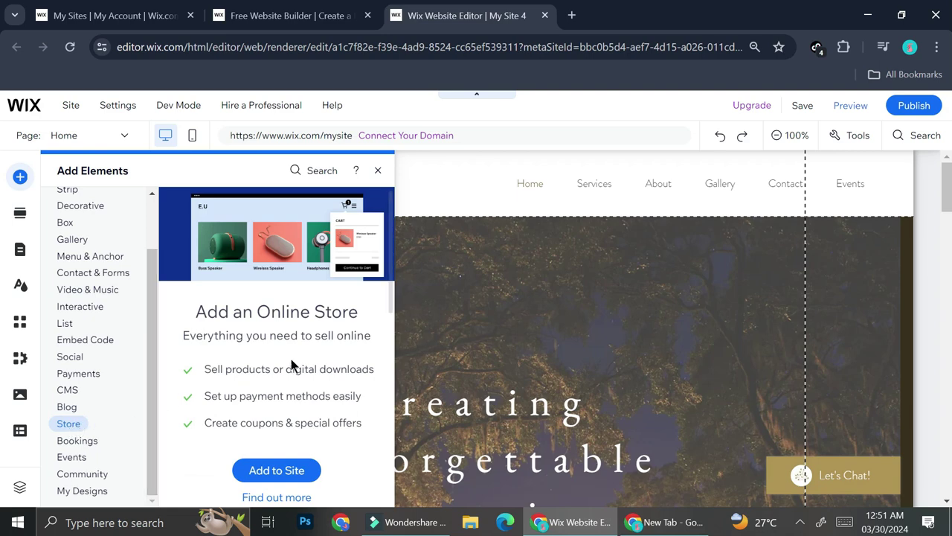
pyautogui.scroll(-3, 292, 364)
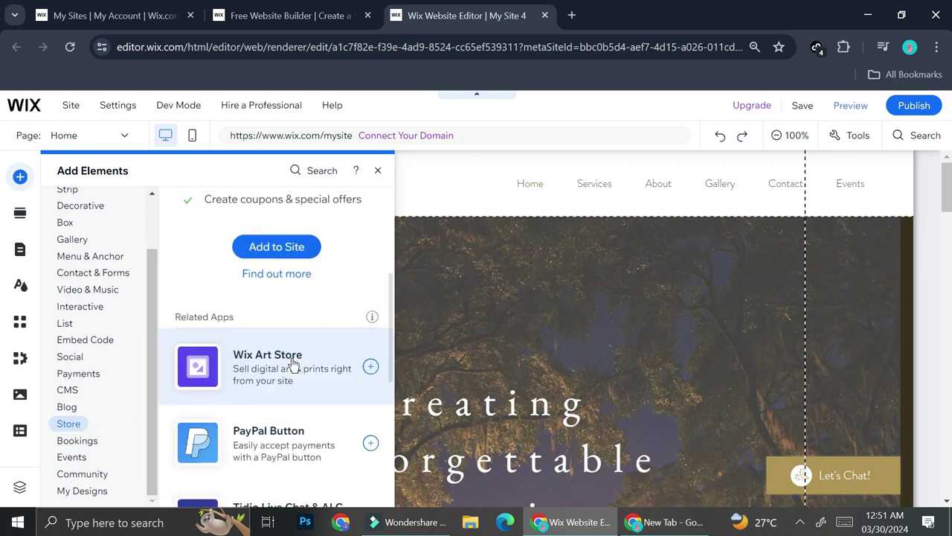
# Step: Add Wix Stores to the site, open its 12-item Products catalog, and dismiss the product-type tip
pyautogui.click(290, 257)
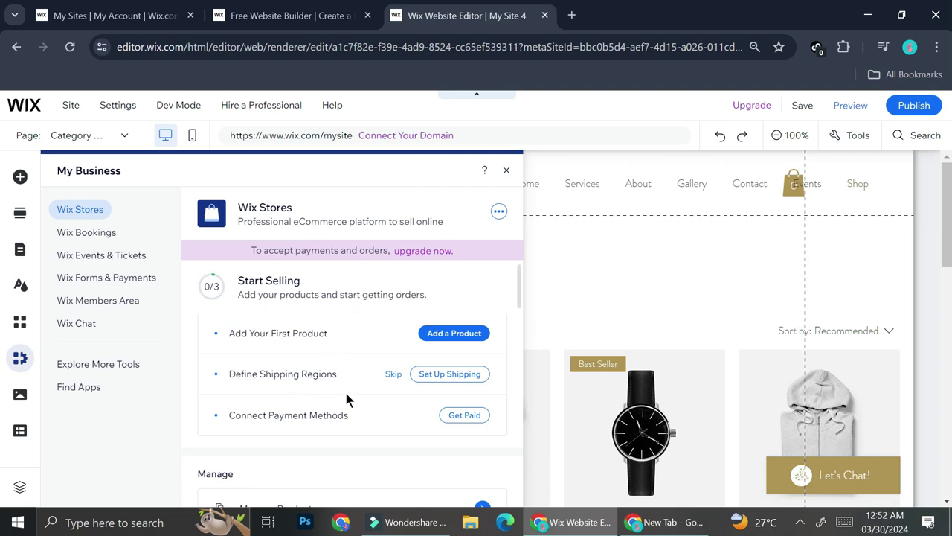
pyautogui.scroll(-2, 345, 402)
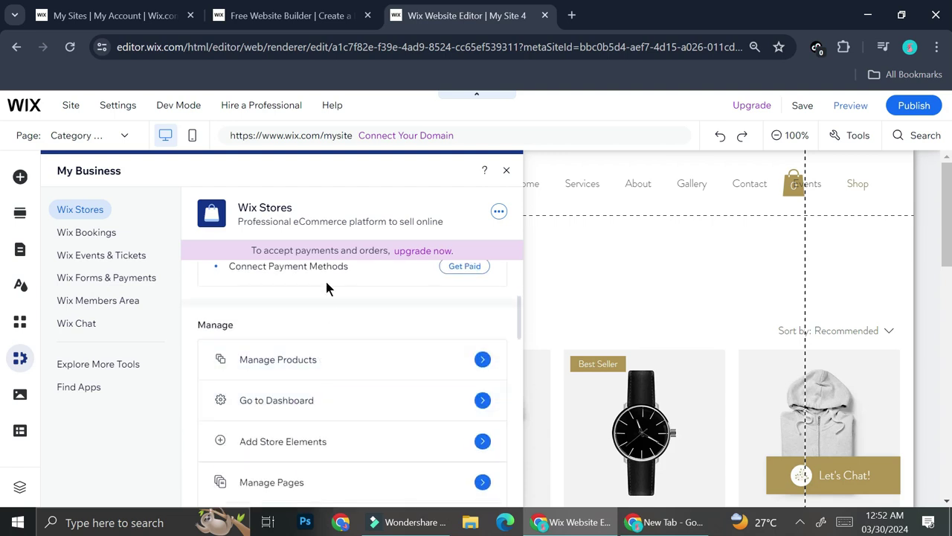
pyautogui.scroll(2, 379, 329)
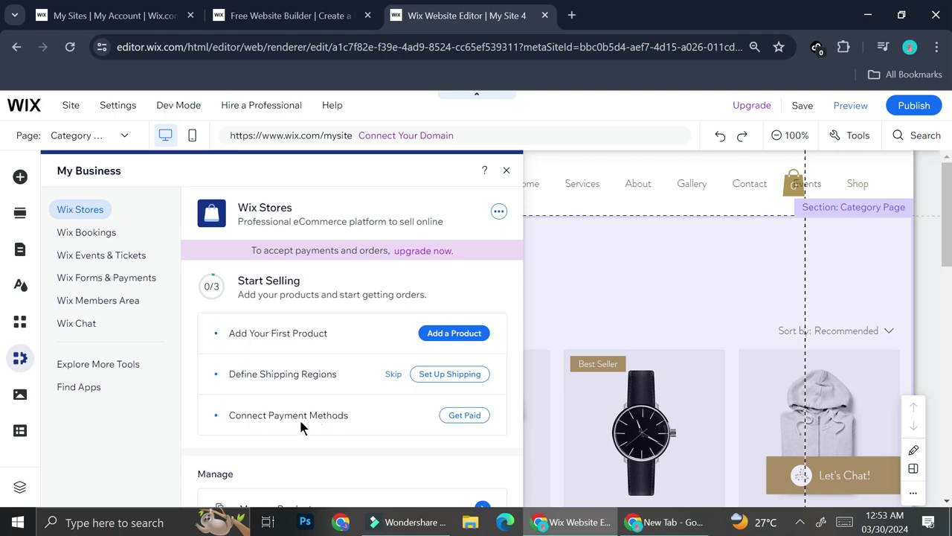
pyautogui.click(443, 335)
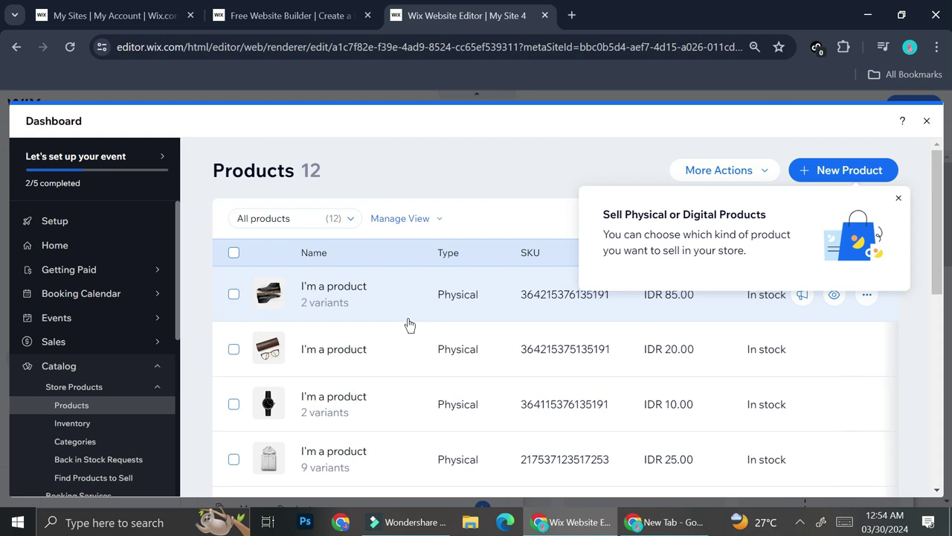
pyautogui.click(898, 198)
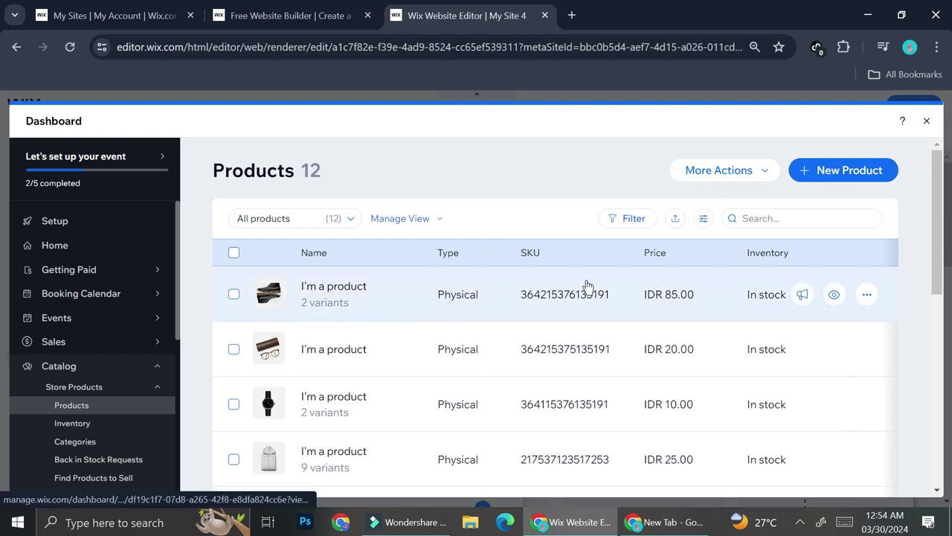
# Step: Open the first 'I'm a product' item, the black shoes, in the product editor
pyautogui.click(322, 302)
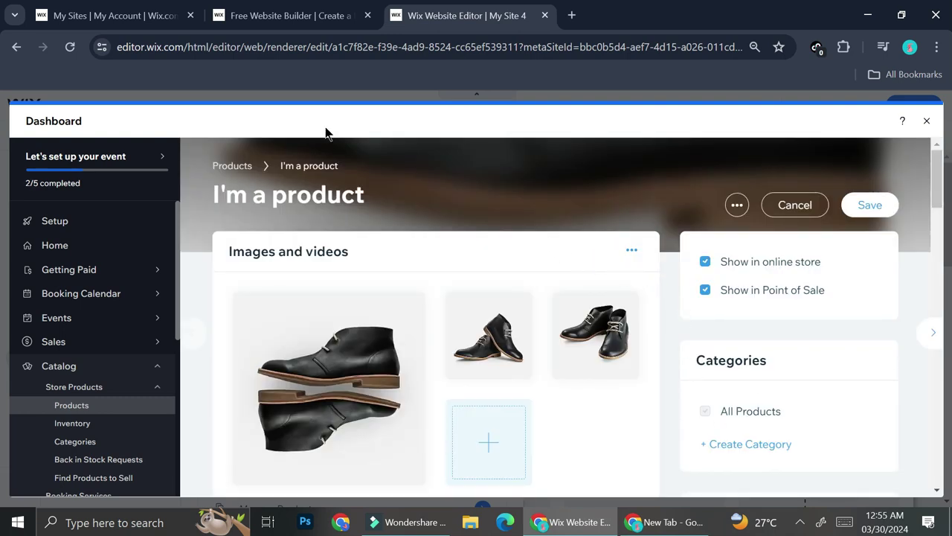
pyautogui.moveTo(332, 319)
pyautogui.scroll(-5, 332, 319)
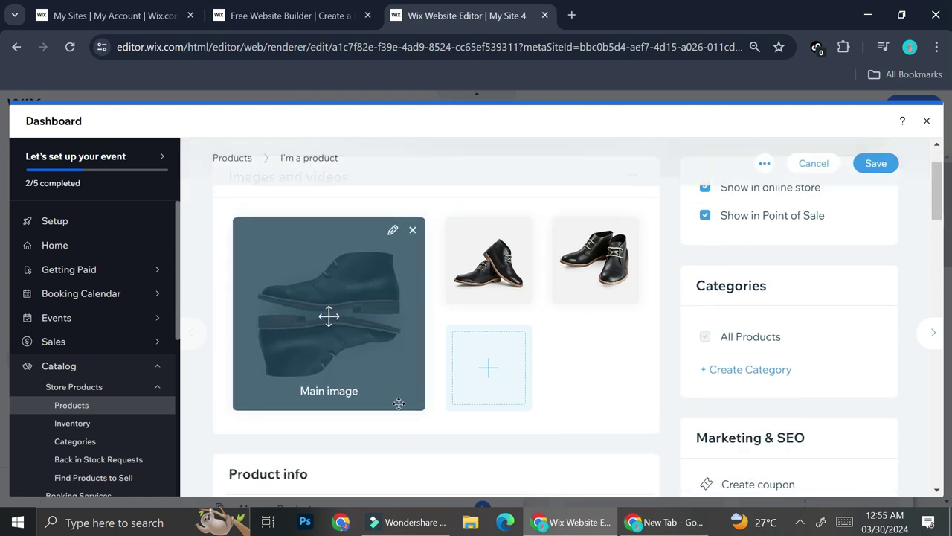
pyautogui.scroll(-1, 416, 258)
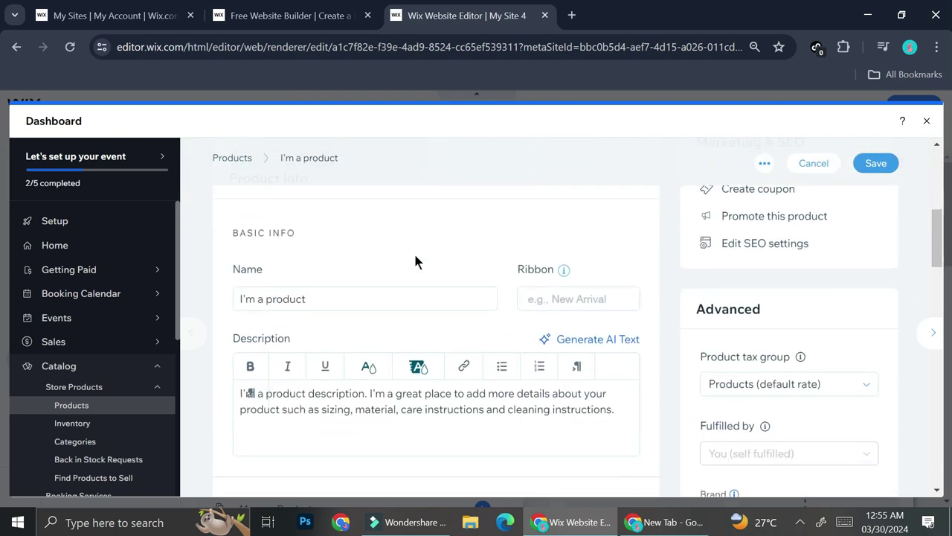
pyautogui.click(426, 298)
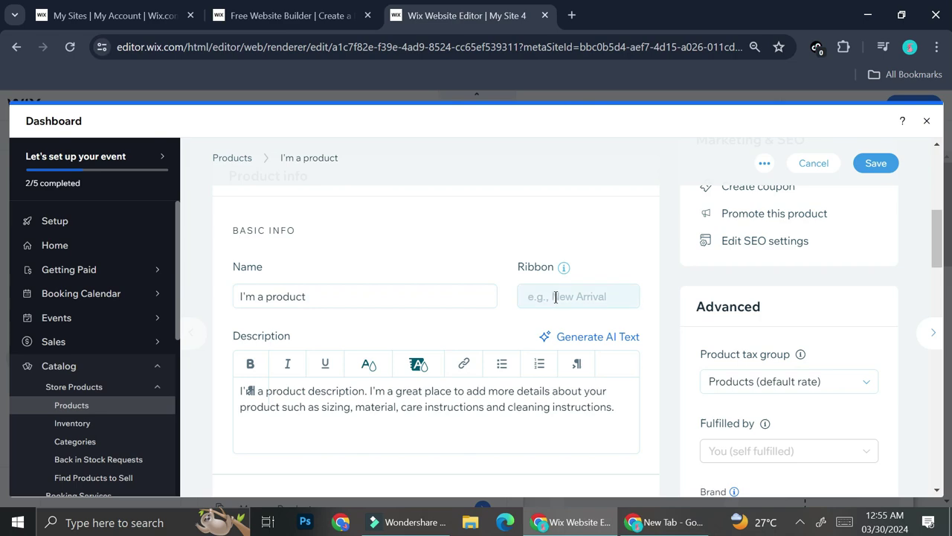
pyautogui.scroll(-4, 426, 301)
pyautogui.scroll(-2, 425, 311)
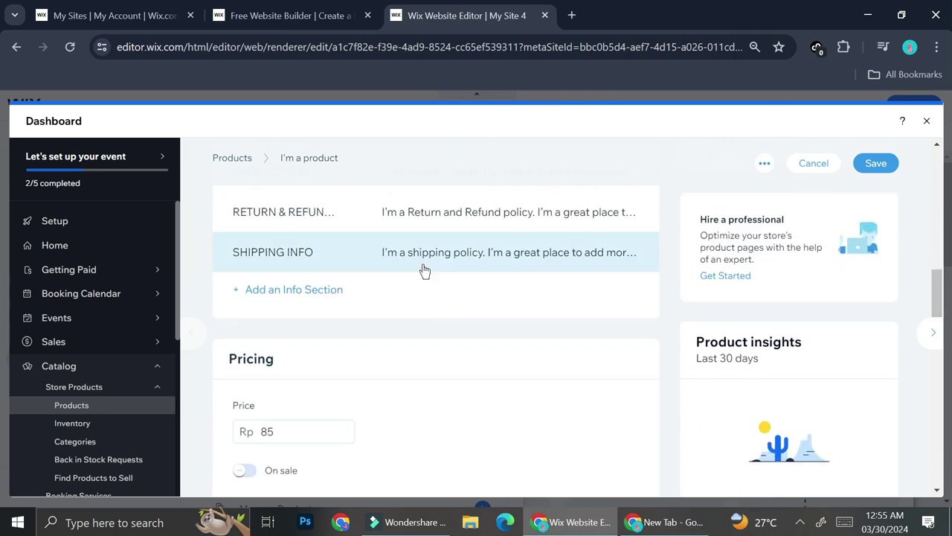
pyautogui.scroll(2, 424, 270)
pyautogui.scroll(-6, 402, 298)
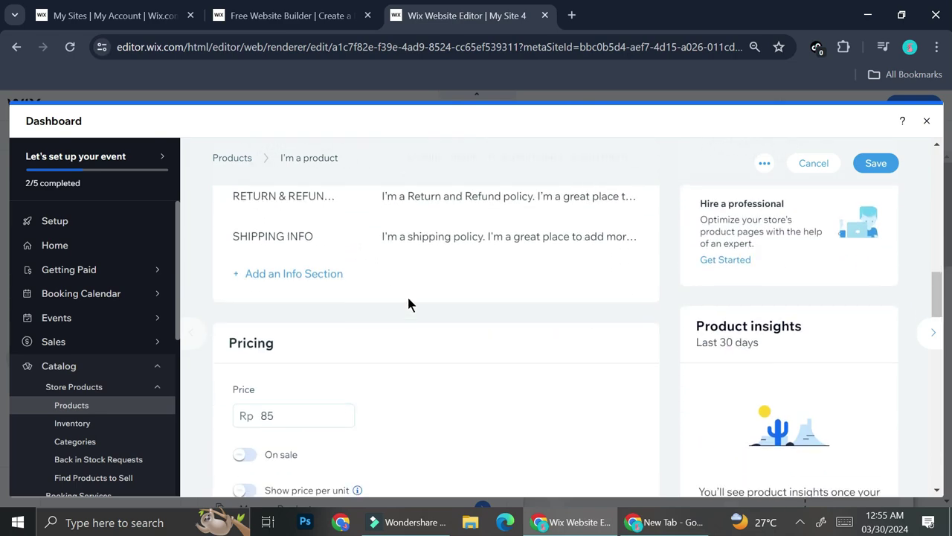
pyautogui.scroll(-3, 438, 319)
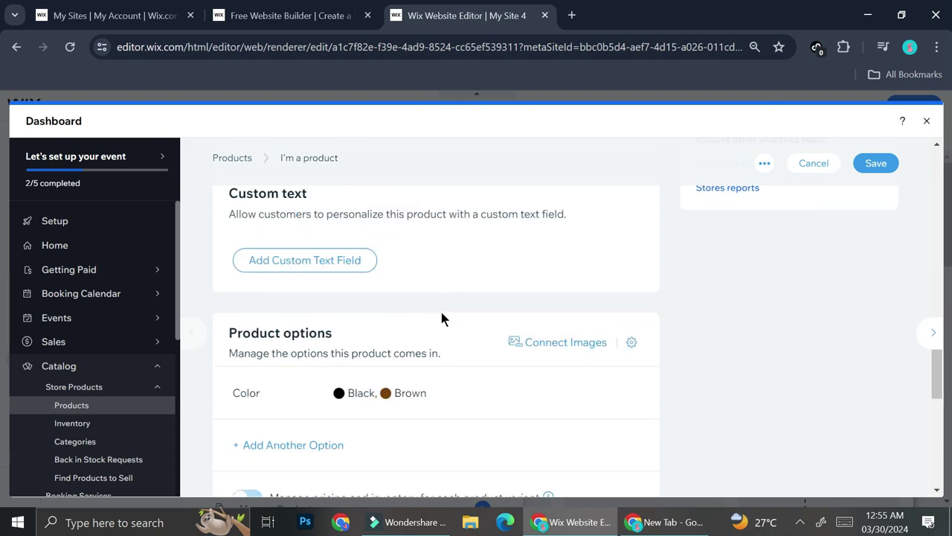
pyautogui.scroll(-2, 441, 313)
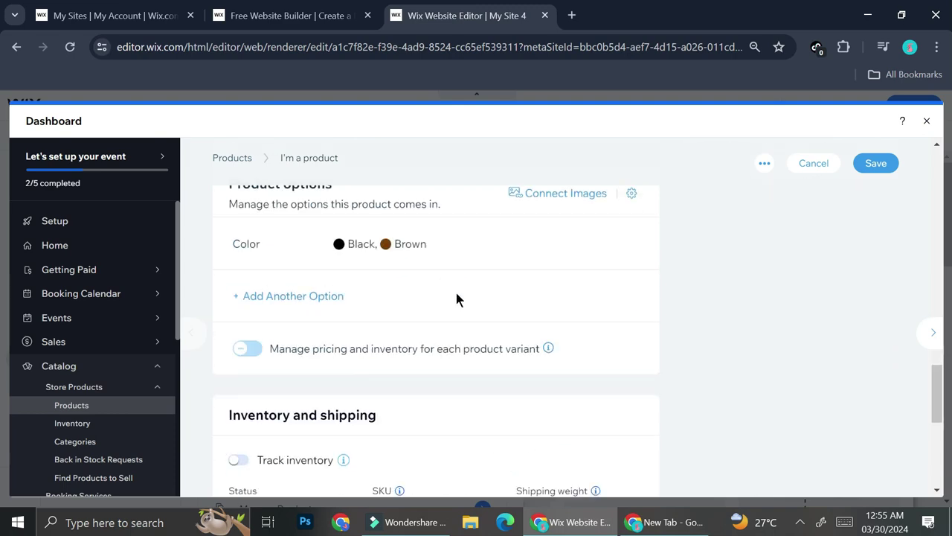
pyautogui.scroll(-3, 454, 294)
pyautogui.scroll(-2, 446, 290)
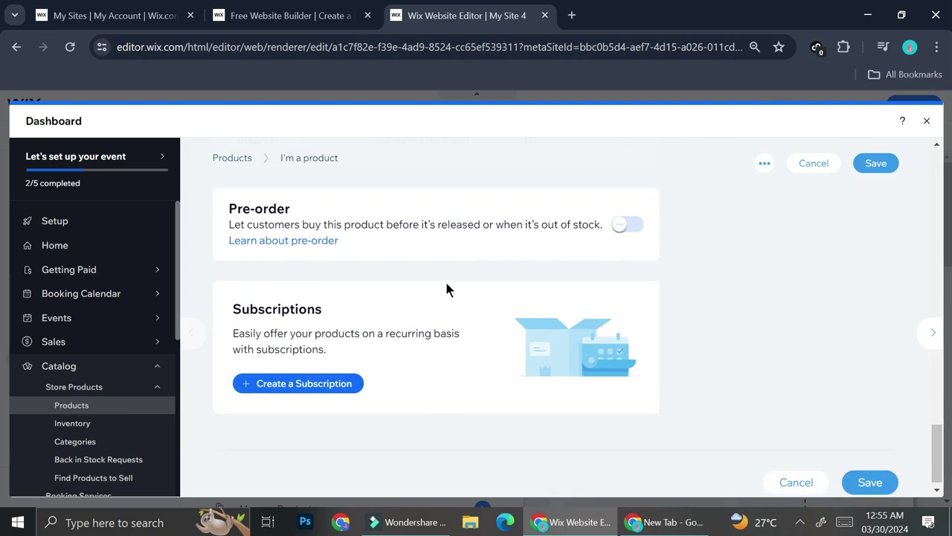
pyautogui.scroll(5, 447, 288)
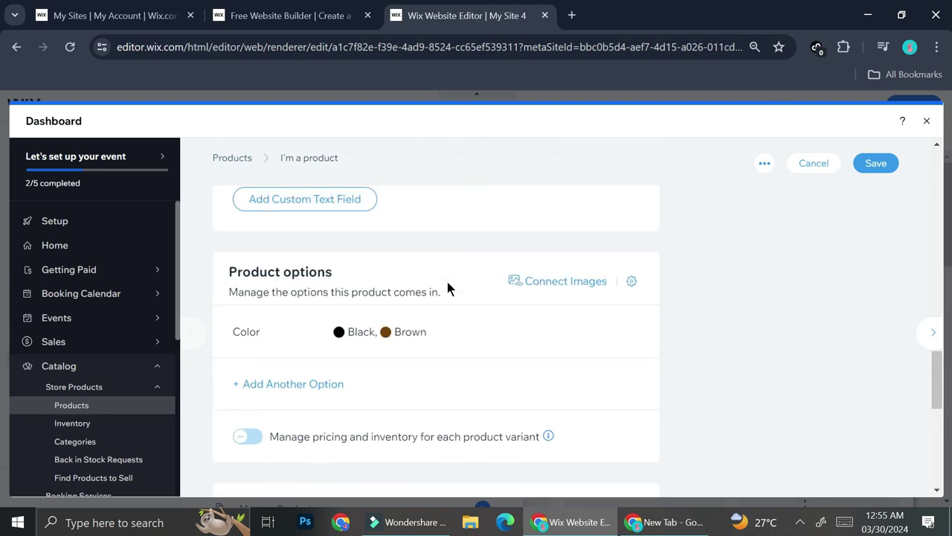
pyautogui.scroll(5, 448, 287)
pyautogui.scroll(5, 448, 287)
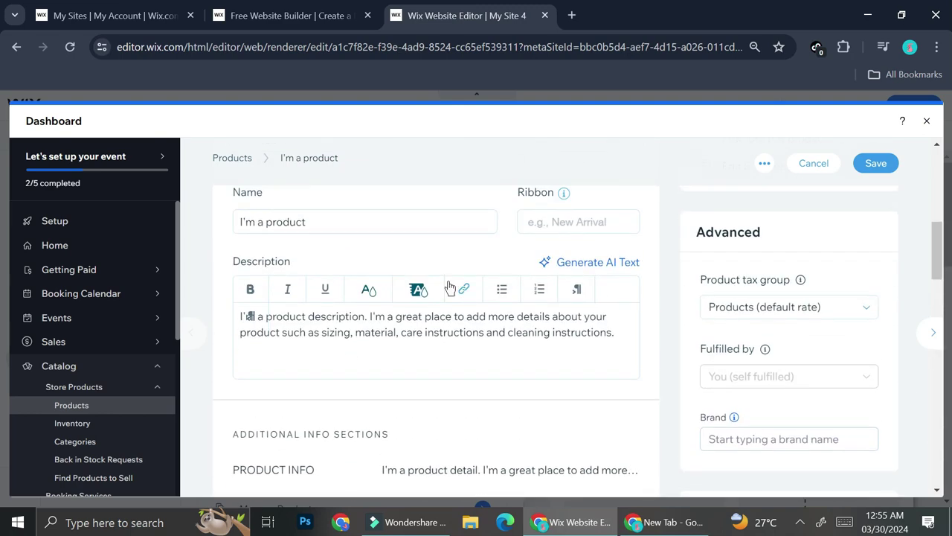
pyautogui.scroll(3, 449, 287)
pyautogui.scroll(3, 412, 263)
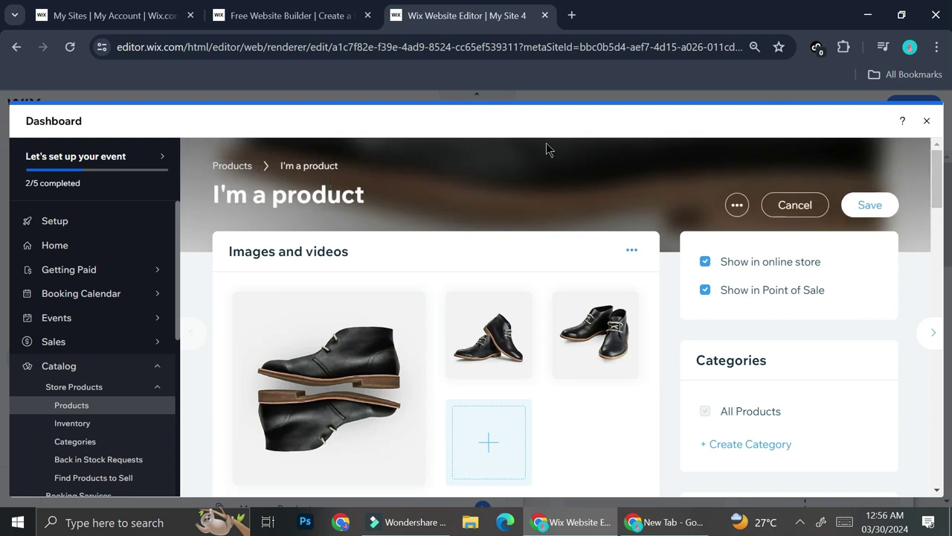
pyautogui.click(777, 212)
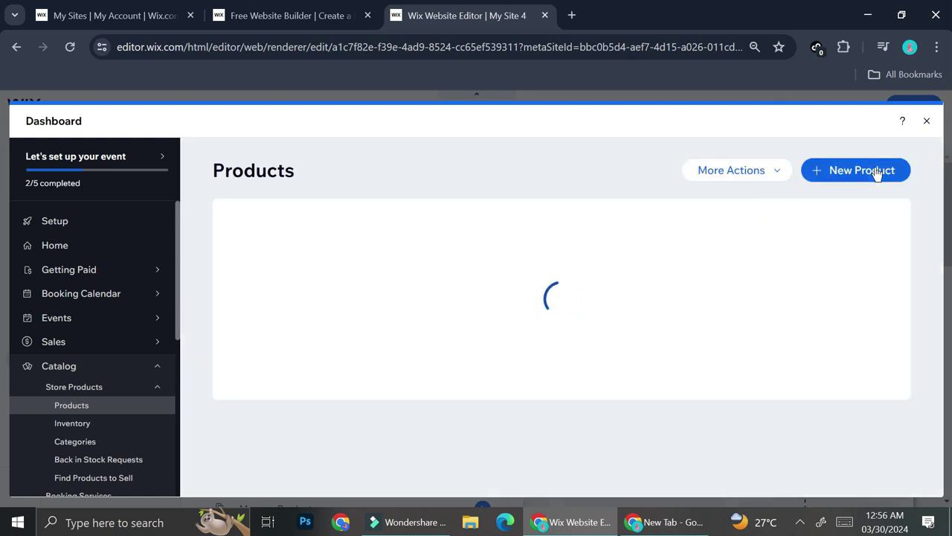
# Step: Create a new physical product from the New Product menu
pyautogui.click(876, 171)
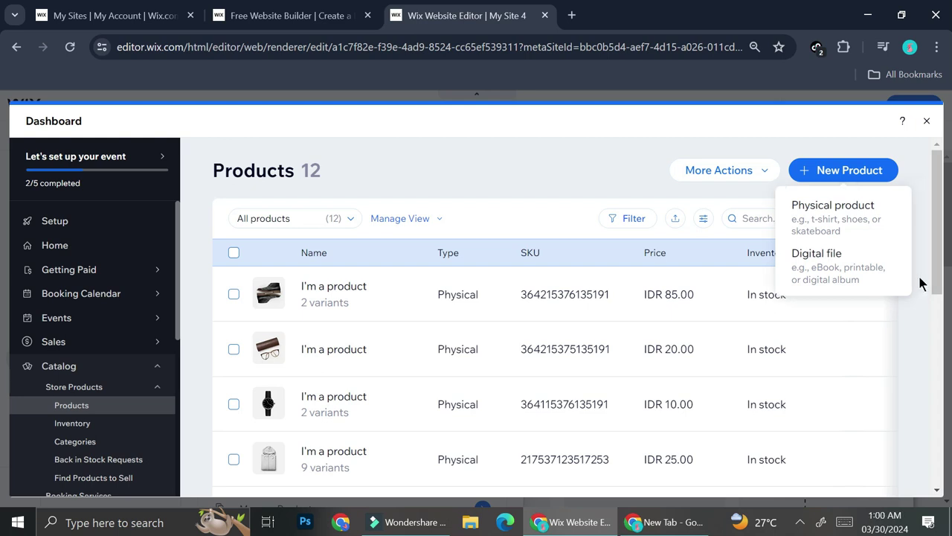
pyautogui.click(869, 228)
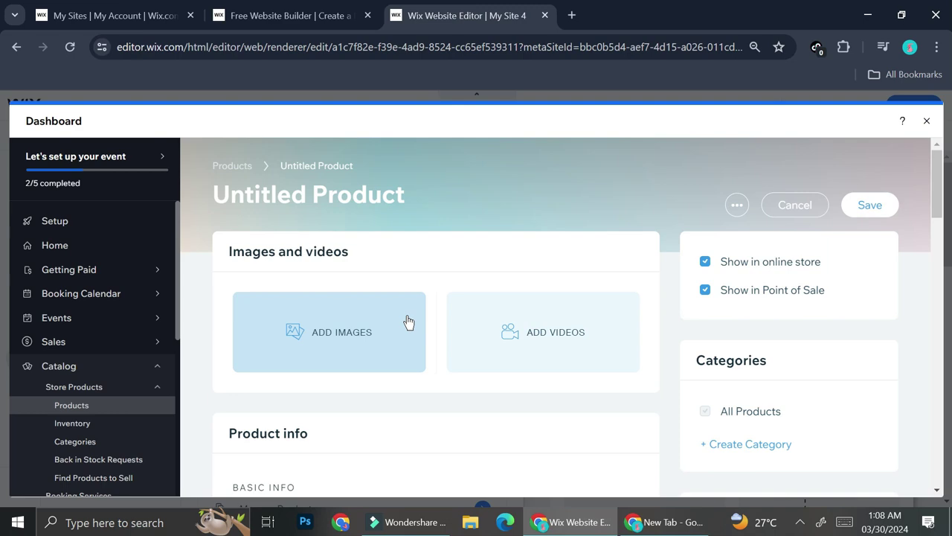
# Step: Look over every section of the blank Untitled Product form, then cancel the draft
pyautogui.scroll(-5, 408, 321)
pyautogui.scroll(-1, 446, 313)
pyautogui.scroll(-8, 395, 307)
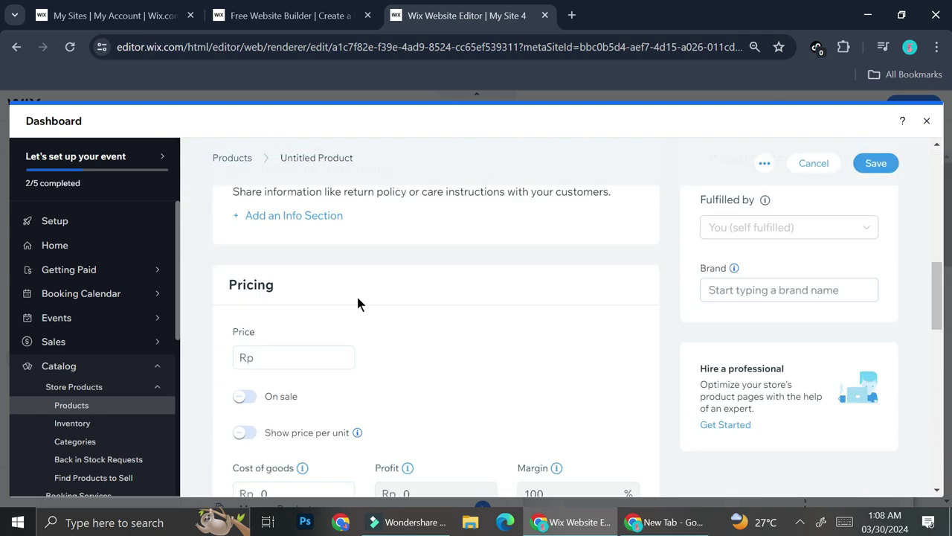
pyautogui.scroll(-2, 364, 312)
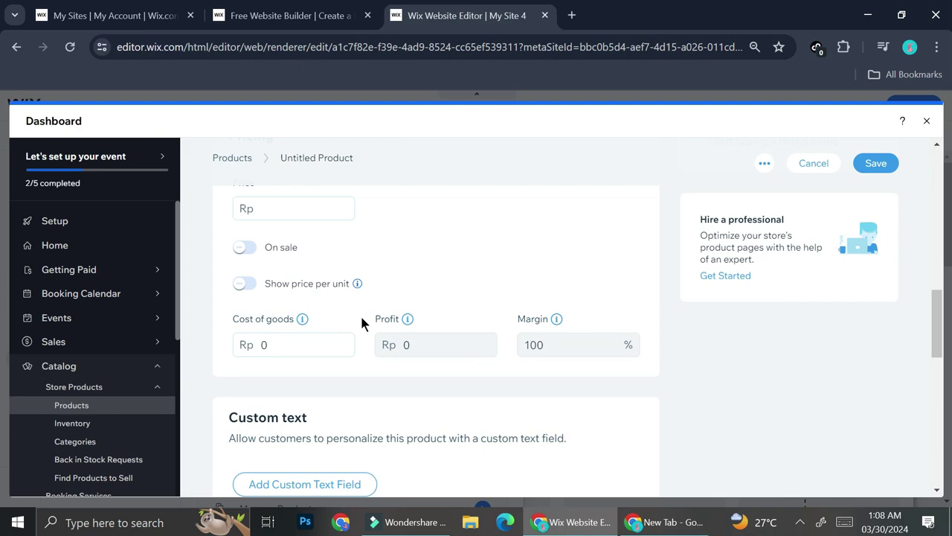
pyautogui.scroll(-4, 364, 316)
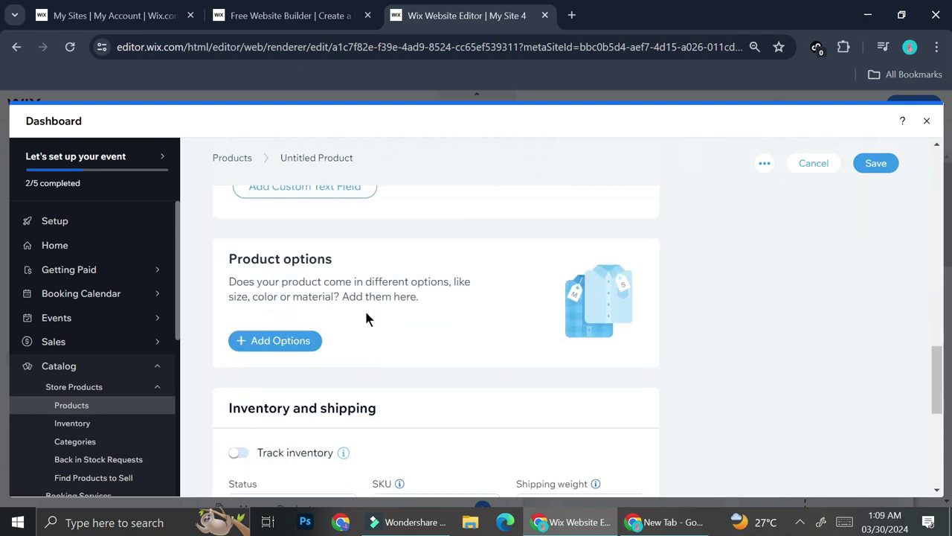
pyautogui.scroll(-1, 323, 299)
pyautogui.scroll(-5, 323, 300)
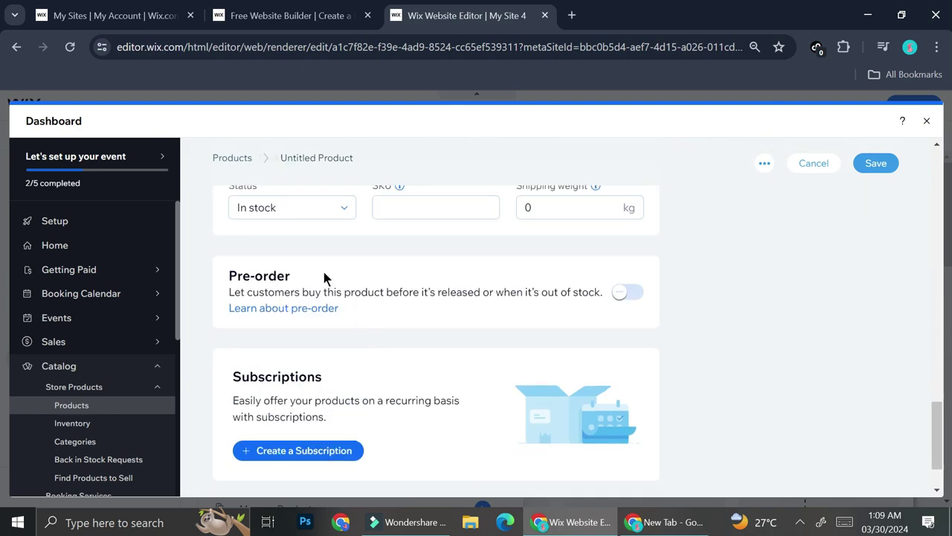
pyautogui.scroll(-2, 366, 272)
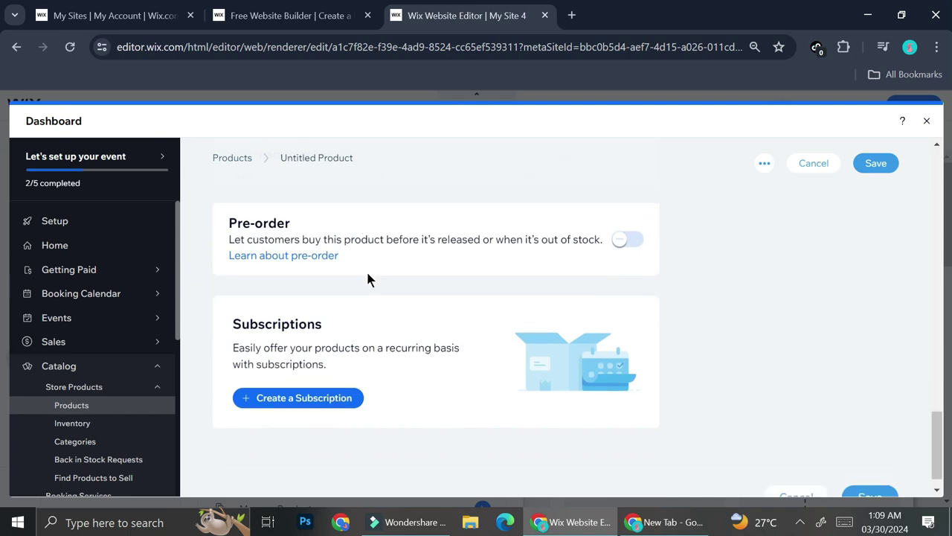
pyautogui.scroll(10, 427, 319)
pyautogui.scroll(10, 426, 319)
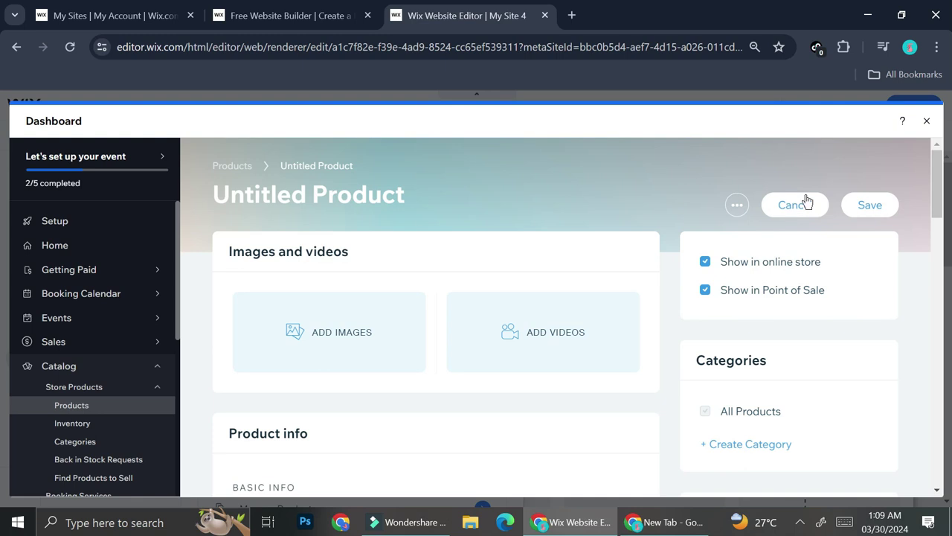
pyautogui.click(802, 202)
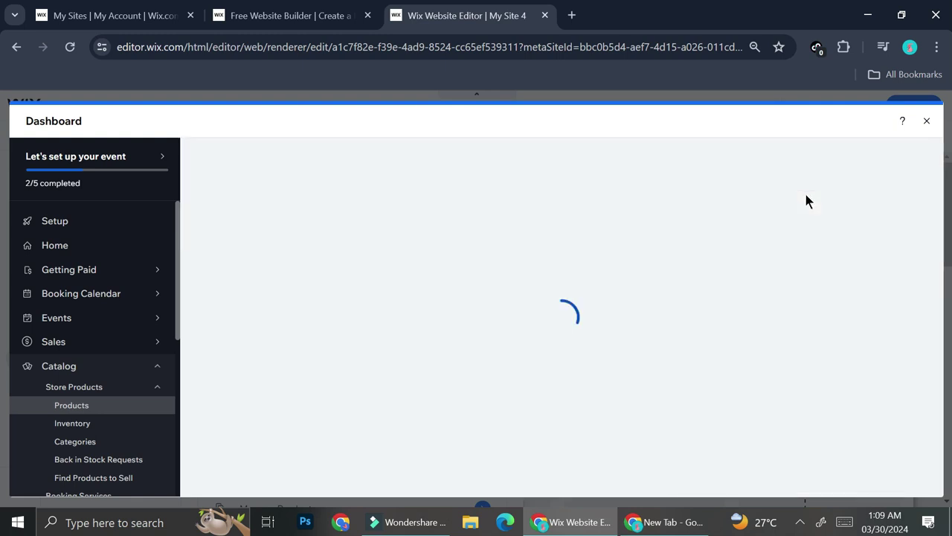
pyautogui.click(868, 170)
pyautogui.click(835, 256)
pyautogui.scroll(-2, 571, 281)
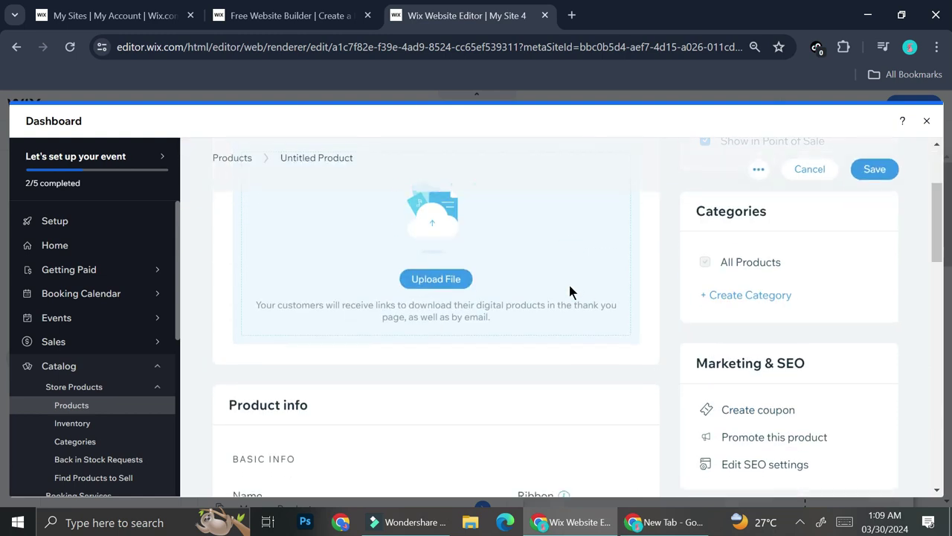
pyautogui.scroll(-1, 569, 286)
pyautogui.scroll(3, 568, 282)
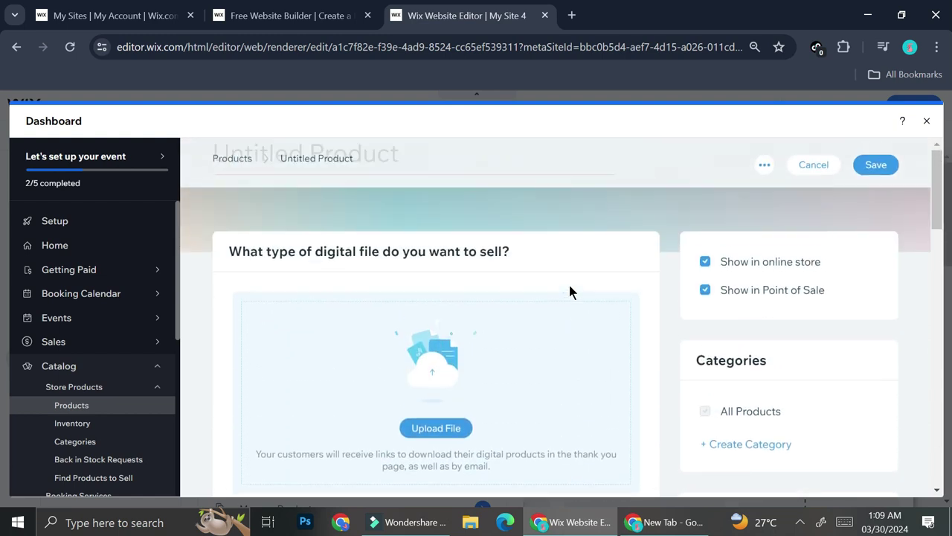
pyautogui.scroll(-2, 450, 402)
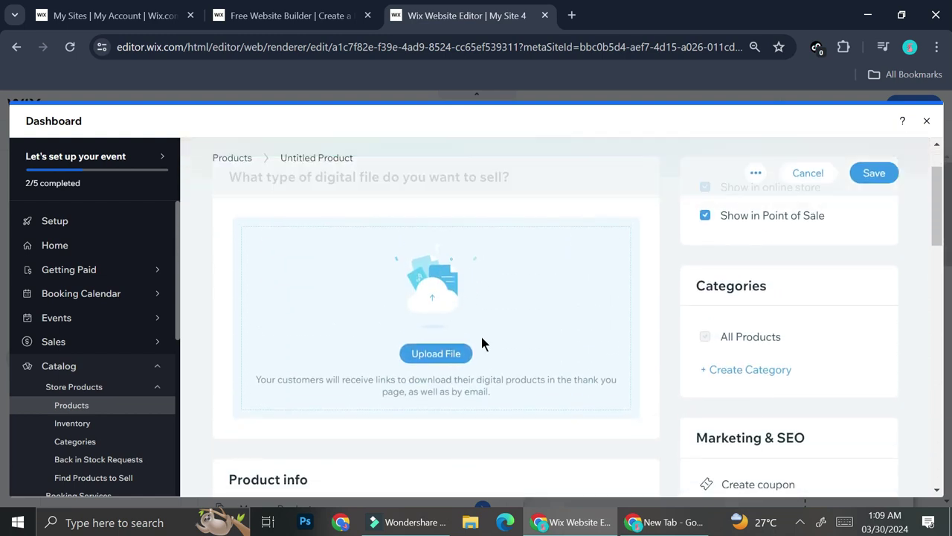
pyautogui.scroll(-1, 495, 306)
pyautogui.scroll(-8, 498, 307)
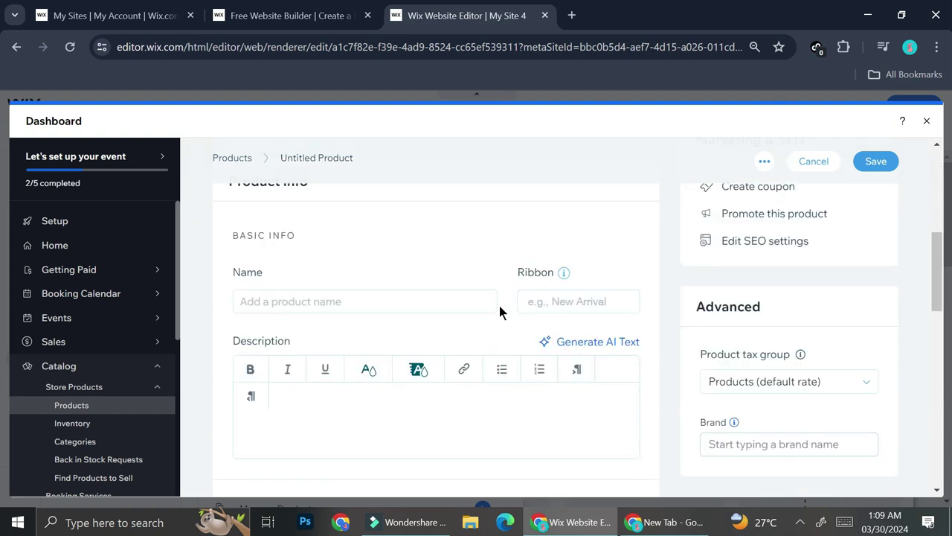
pyautogui.scroll(2, 498, 302)
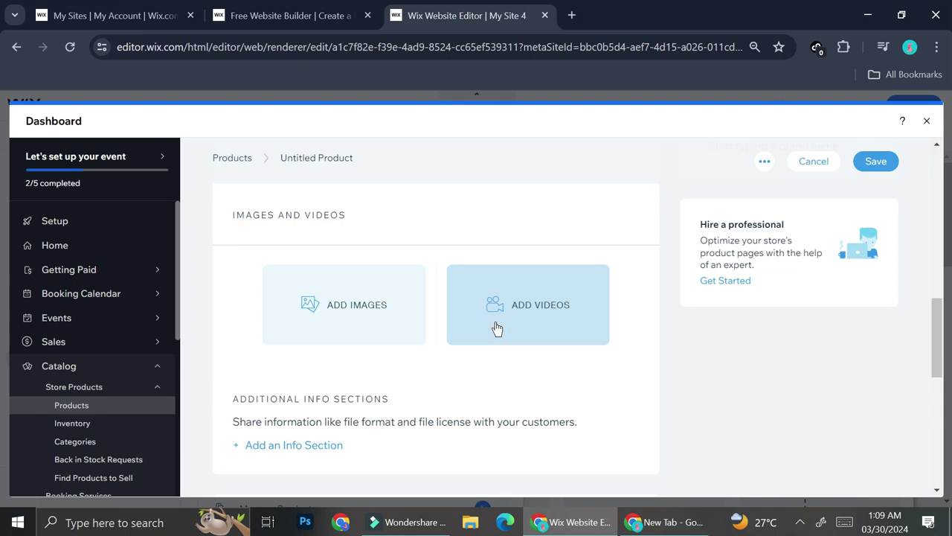
pyautogui.scroll(3, 494, 327)
pyautogui.scroll(-3, 494, 327)
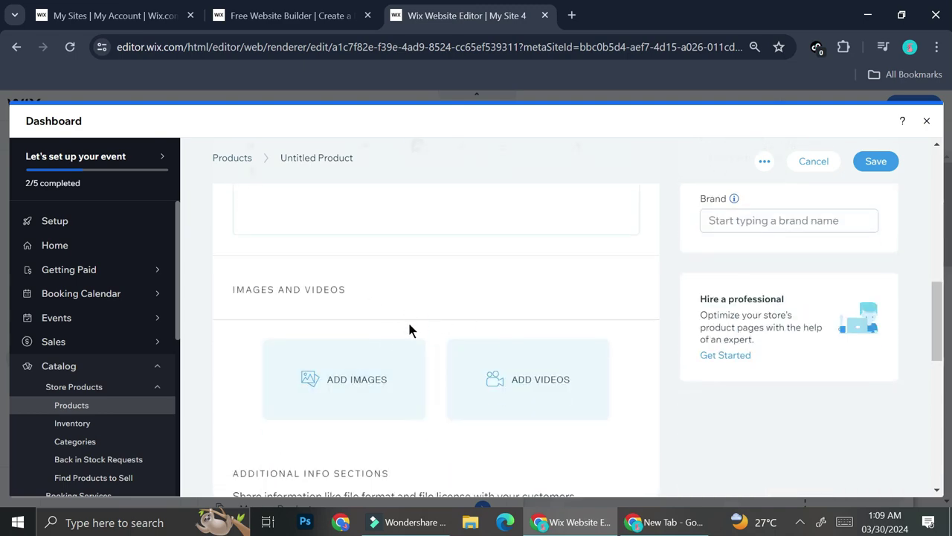
pyautogui.scroll(-5, 469, 328)
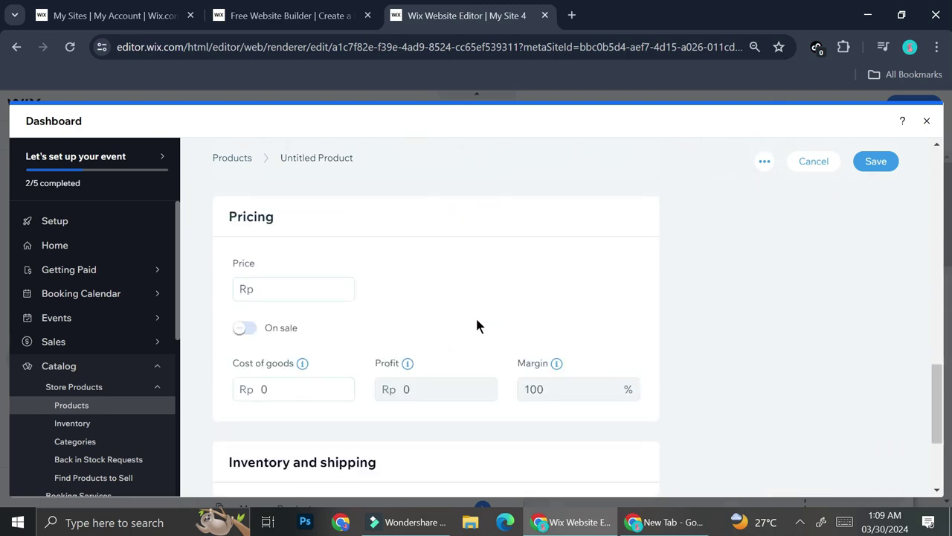
pyautogui.scroll(-3, 461, 320)
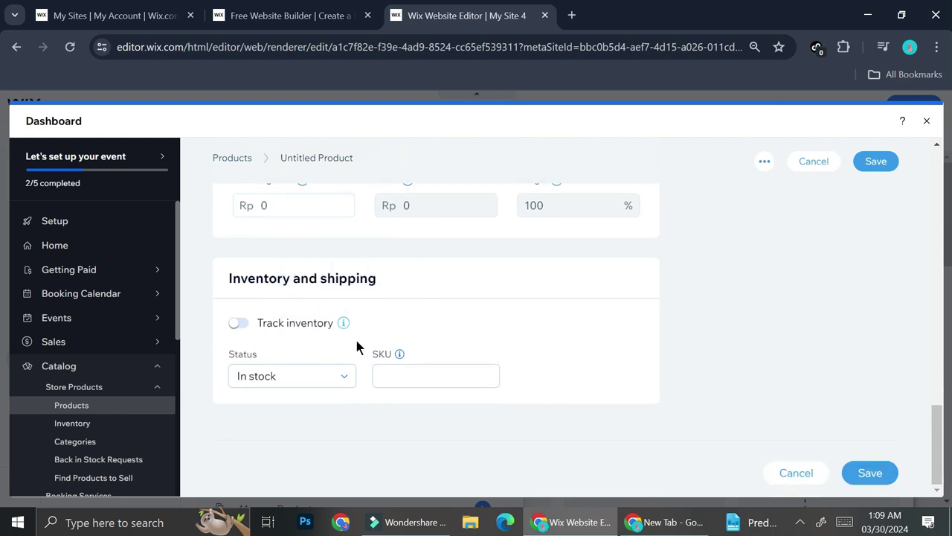
pyautogui.scroll(15, 482, 336)
pyautogui.scroll(-3, 558, 305)
pyautogui.scroll(3, 585, 283)
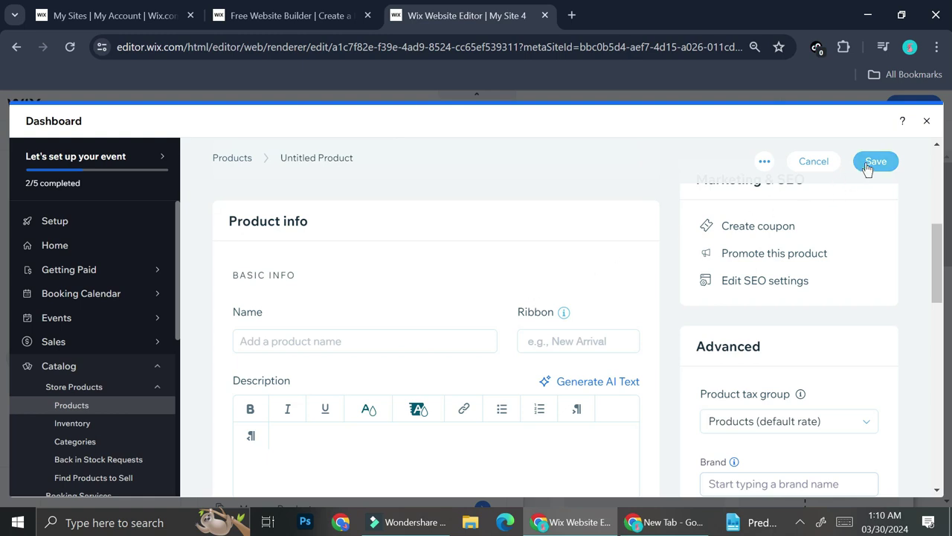
pyautogui.click(811, 164)
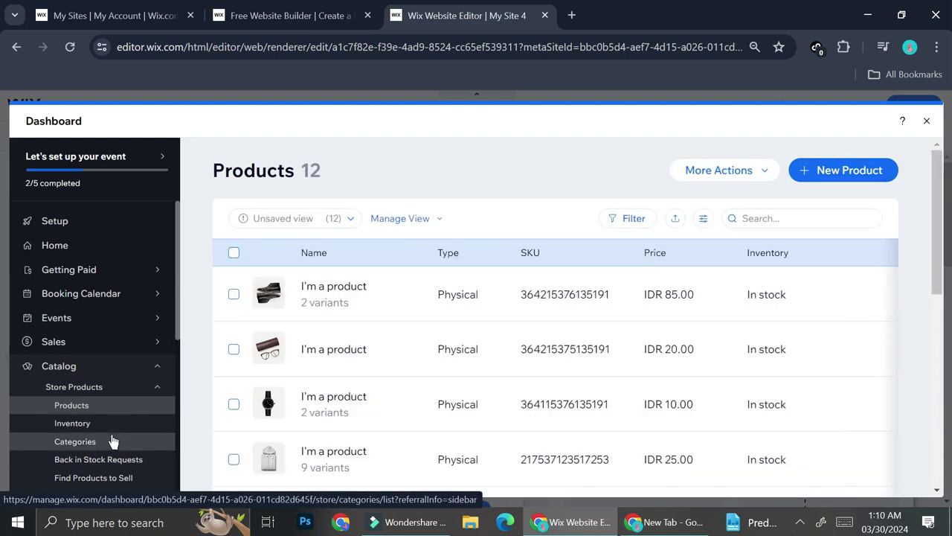
# Step: Go to the store's Categories page and start a new category draft
pyautogui.click(120, 439)
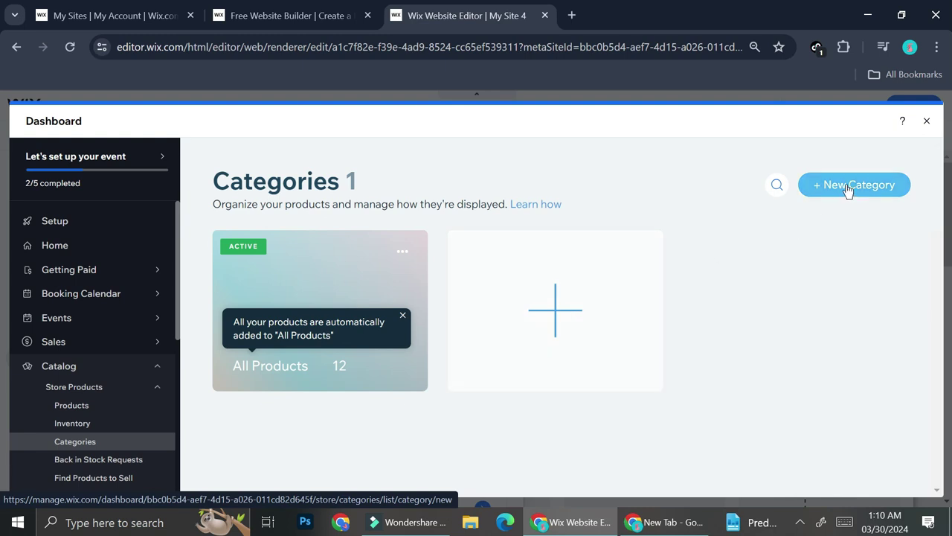
pyautogui.click(560, 268)
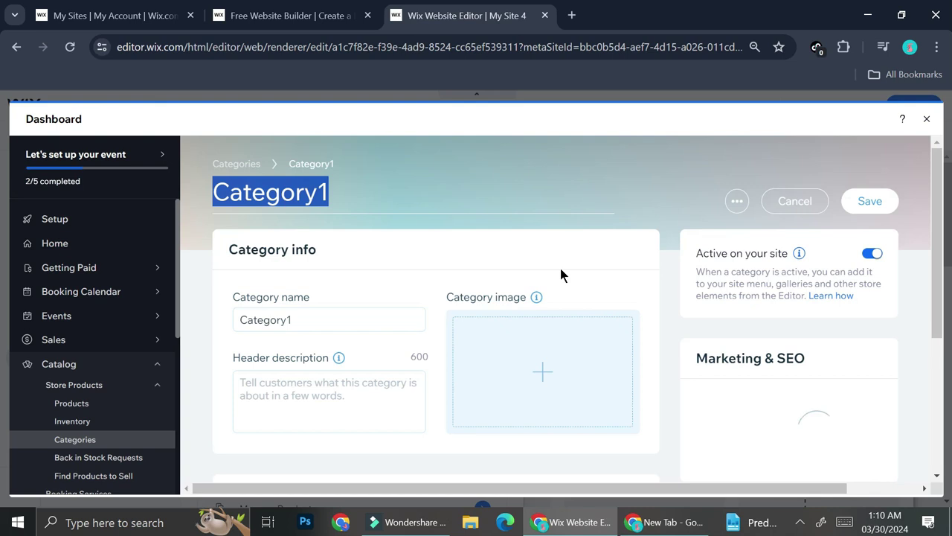
# Step: Review the new category form and save it under the default name Category1
pyautogui.scroll(-1, 213, 275)
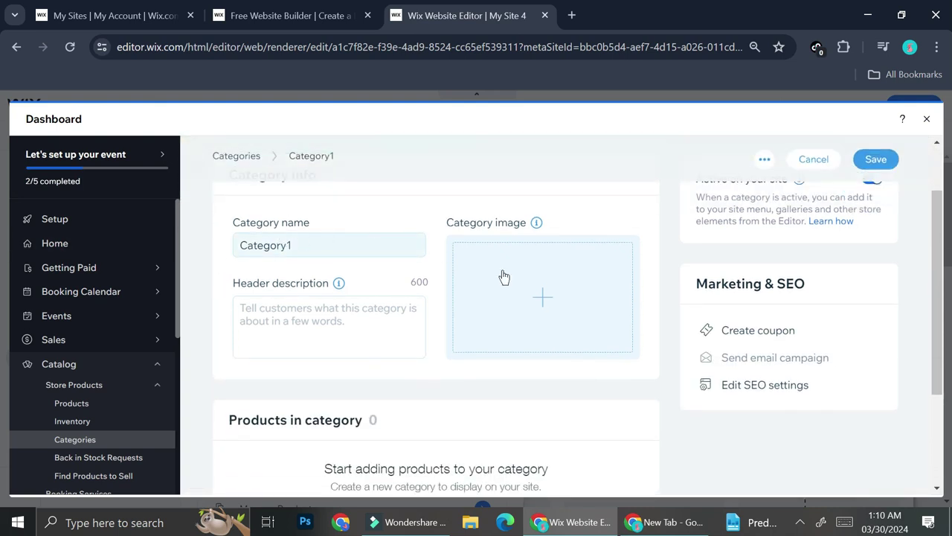
pyautogui.scroll(-2, 544, 277)
pyautogui.scroll(1, 531, 253)
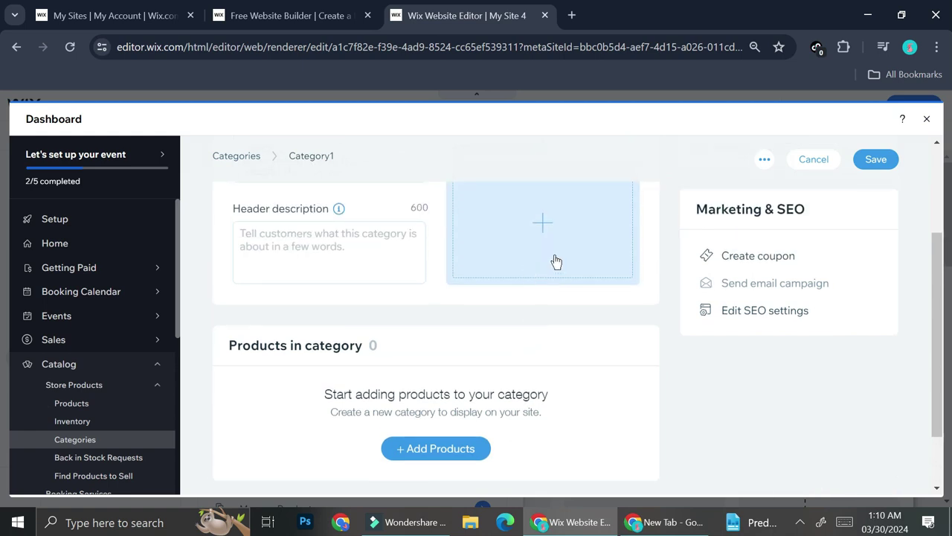
pyautogui.scroll(1, 557, 262)
pyautogui.scroll(-2, 543, 282)
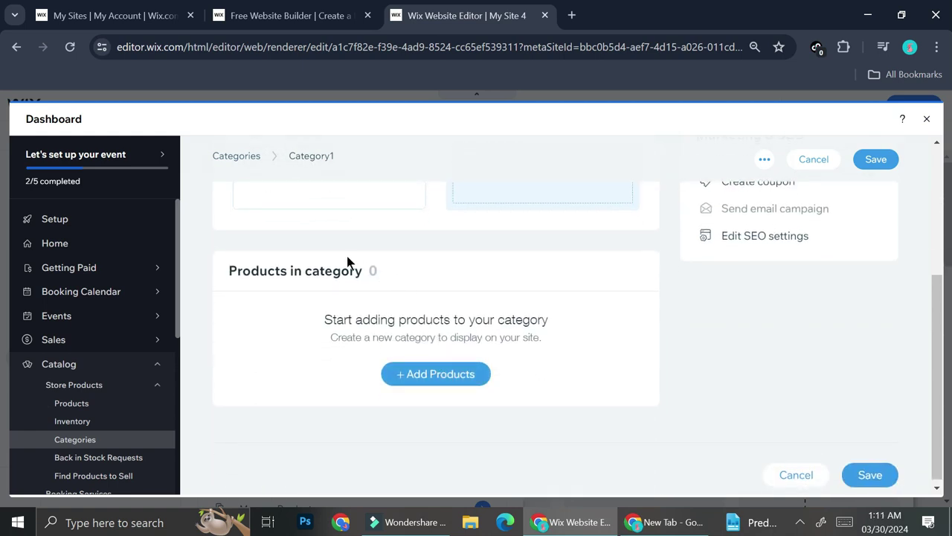
pyautogui.scroll(2, 492, 297)
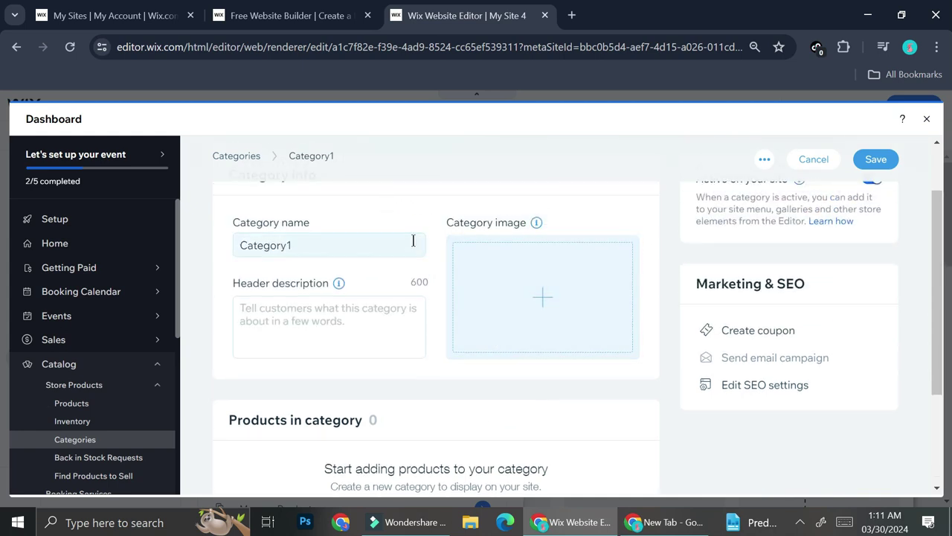
pyautogui.scroll(1, 520, 301)
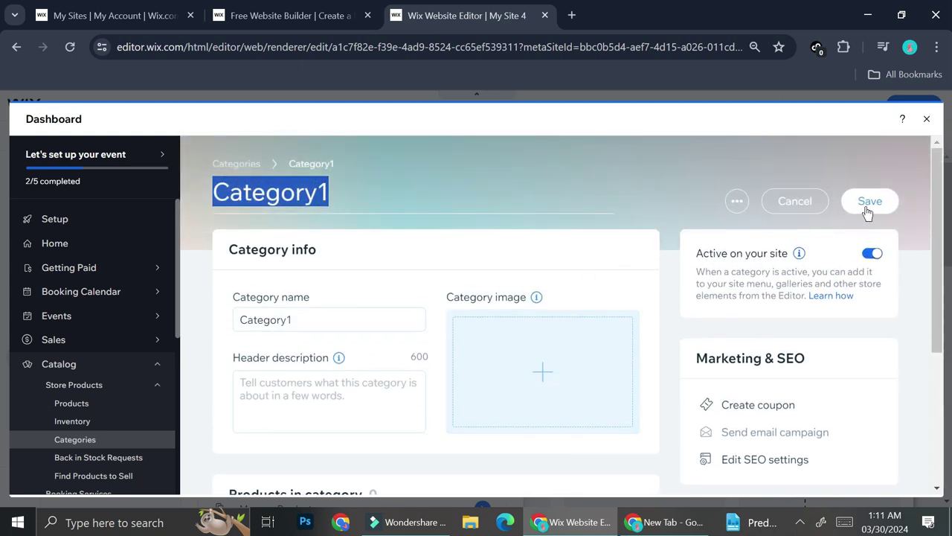
pyautogui.click(868, 208)
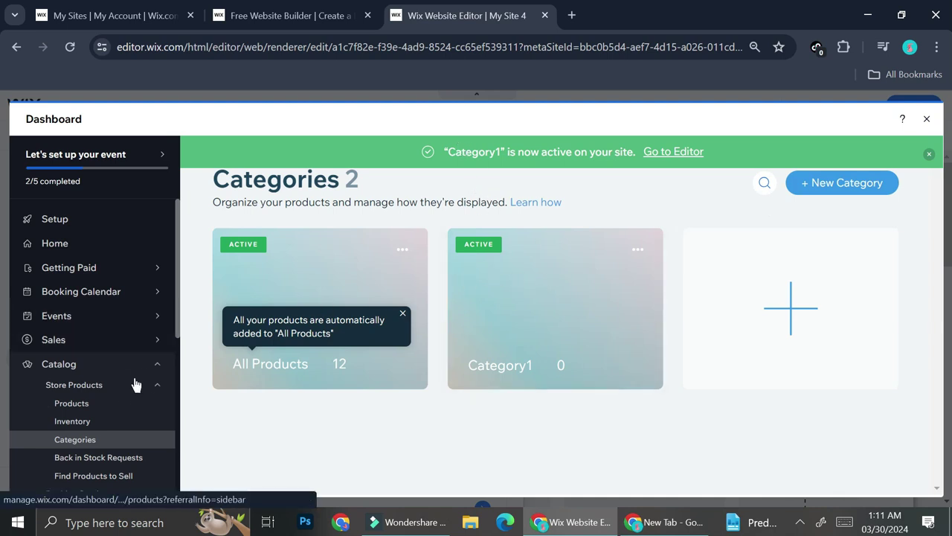
# Step: Go to Contacts under Customers & Leads and open a blank Create a new contact form
pyautogui.scroll(-1, 134, 399)
pyautogui.scroll(-2, 124, 245)
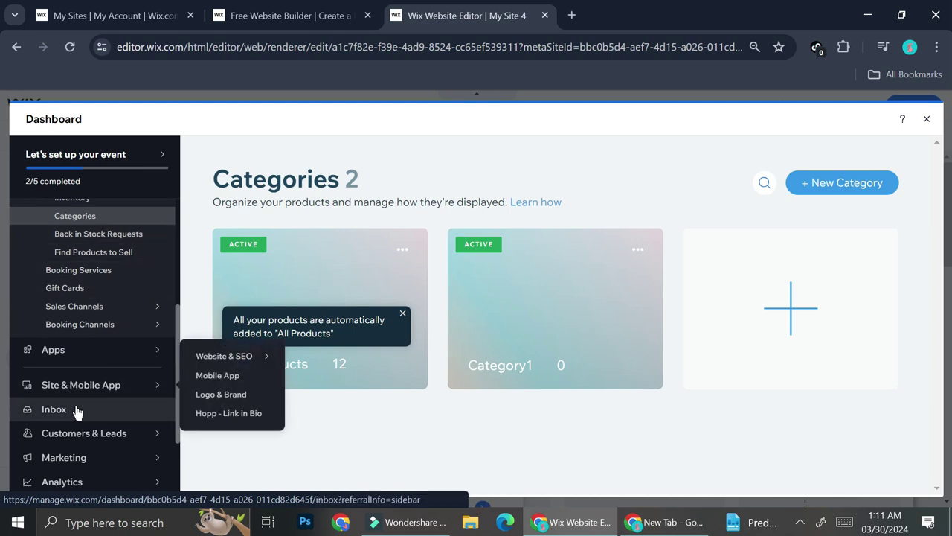
pyautogui.moveTo(87, 441)
pyautogui.scroll(-1, 87, 440)
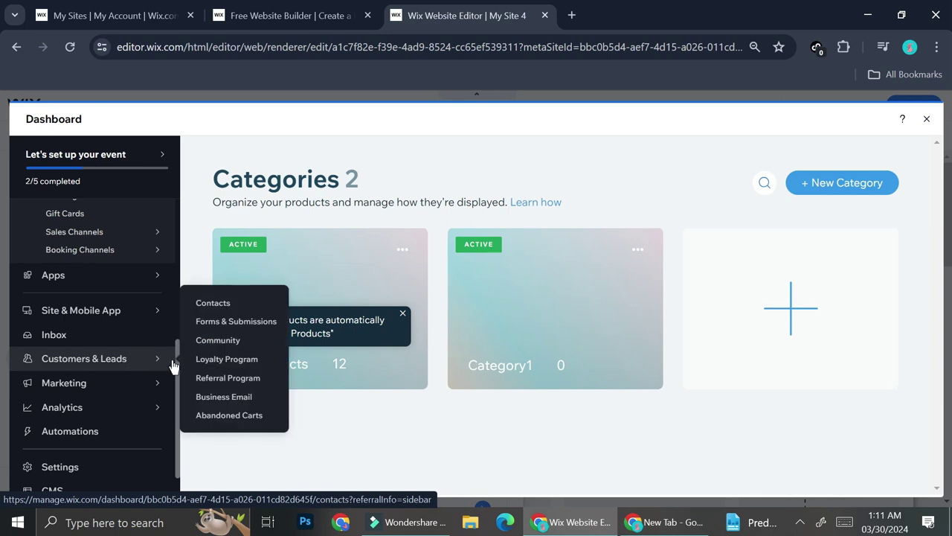
pyautogui.click(258, 307)
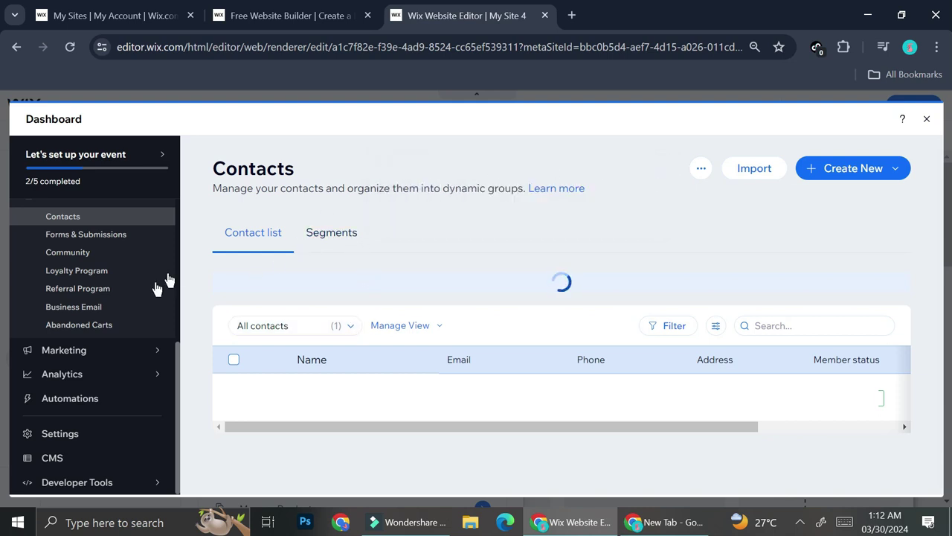
pyautogui.click(876, 165)
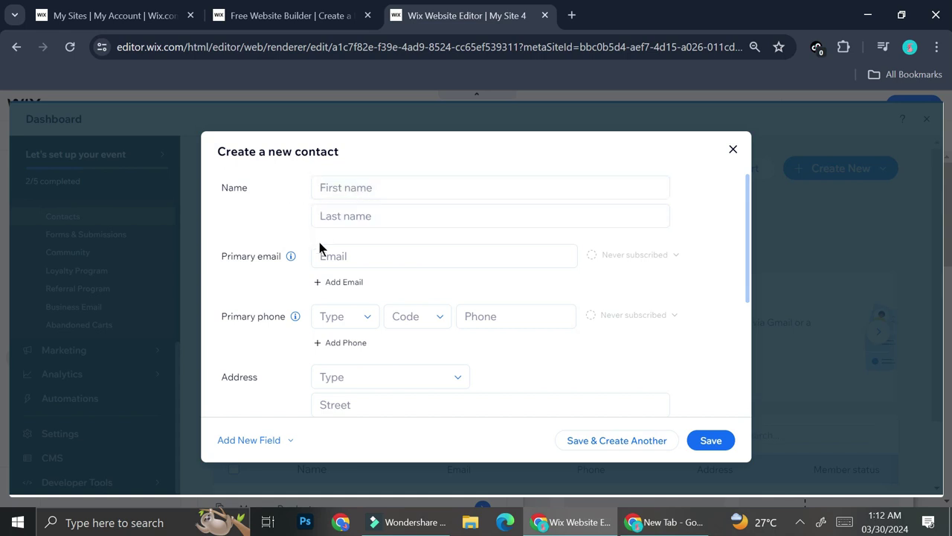
pyautogui.scroll(-3, 319, 243)
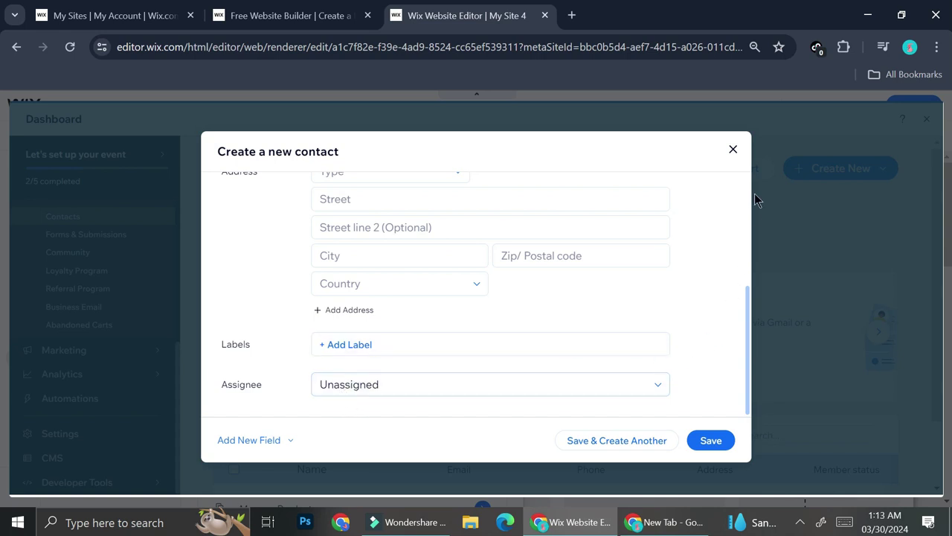
pyautogui.click(733, 150)
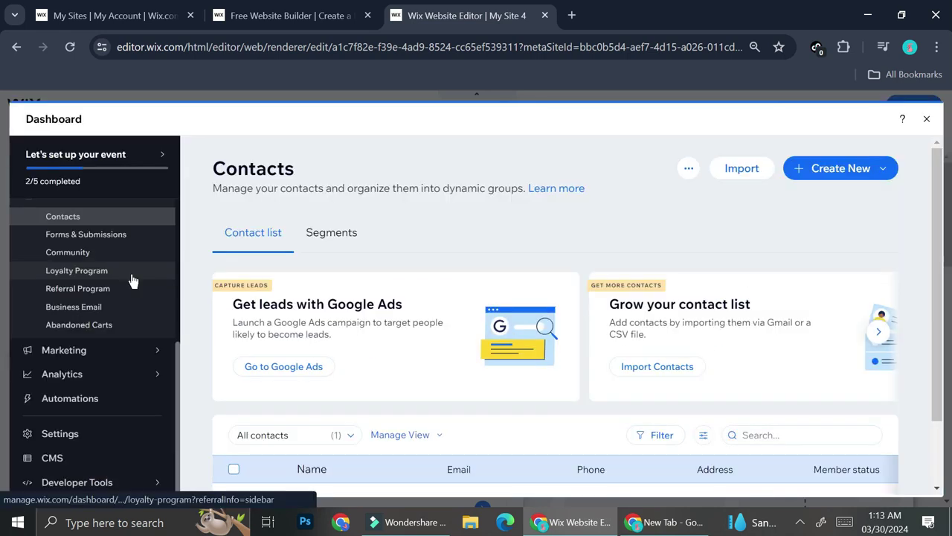
# Step: View the Loyalty Program page, then move on to Abandoned Carts
pyautogui.click(133, 276)
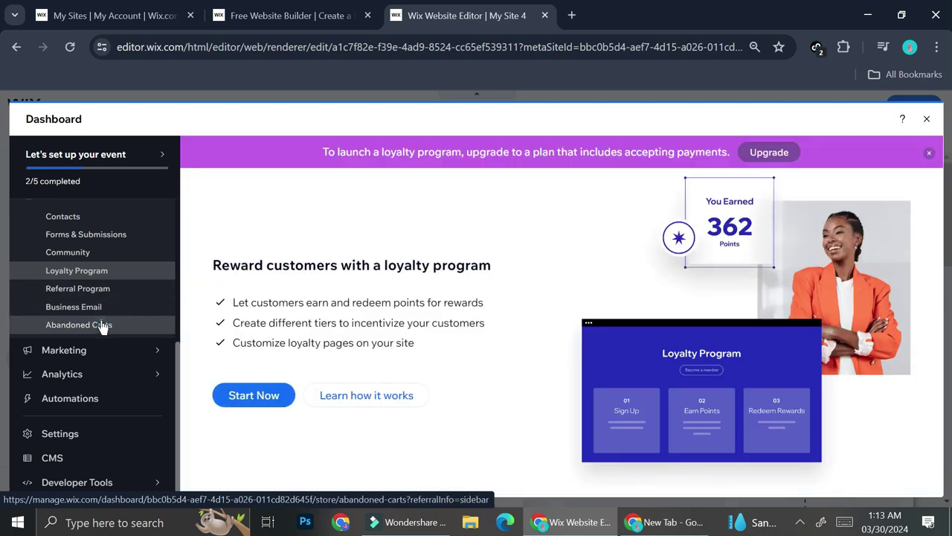
pyautogui.click(99, 325)
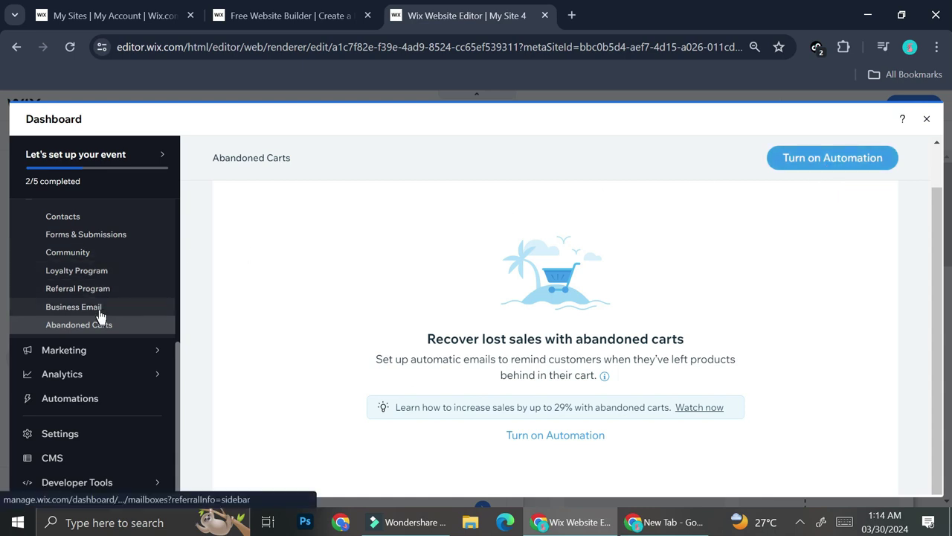
# Step: Open Getting Paid's Connect & Setup page to review pay links, invoices, price quotes and selling options
pyautogui.scroll(5, 105, 305)
pyautogui.moveTo(117, 278)
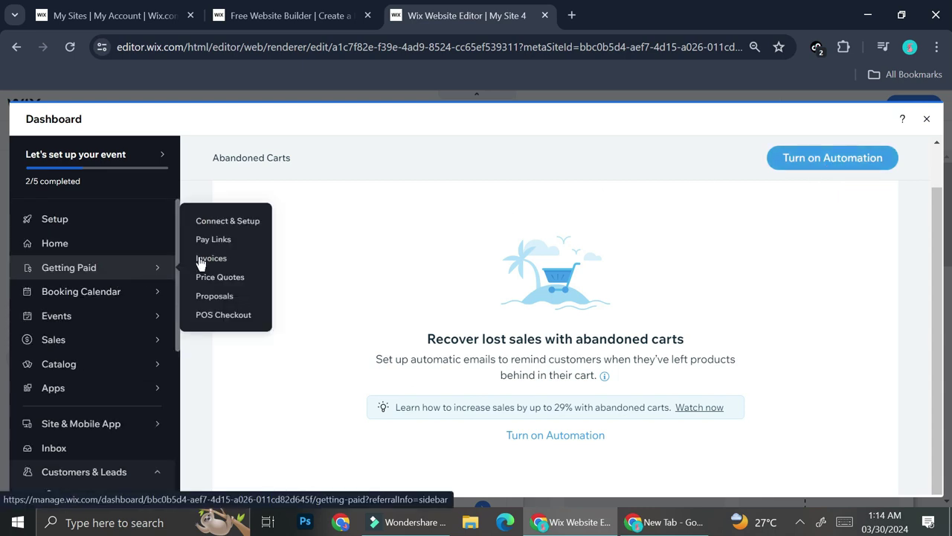
pyautogui.click(247, 228)
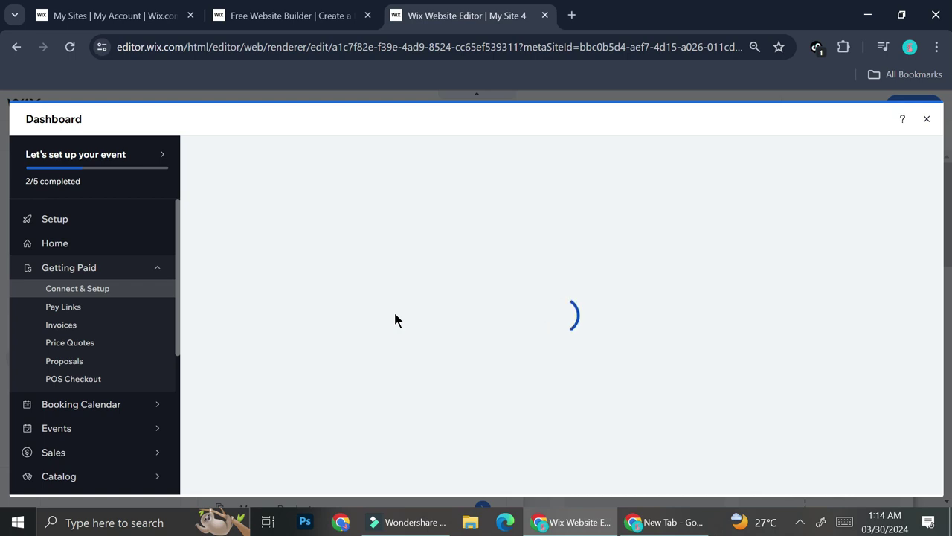
pyautogui.scroll(-3, 406, 321)
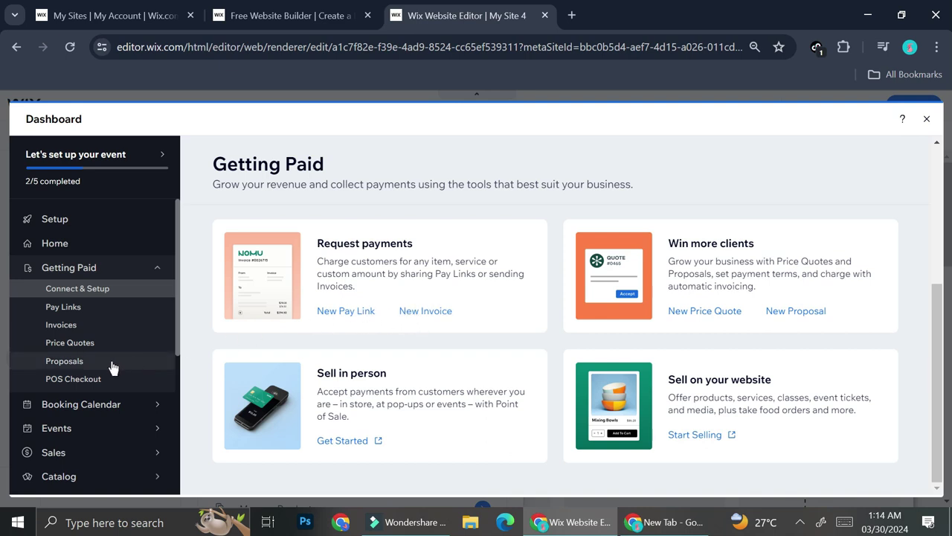
# Step: Check the Invoices page, then the empty Orders page under Sales, moving on to Gift Card Sales
pyautogui.click(109, 325)
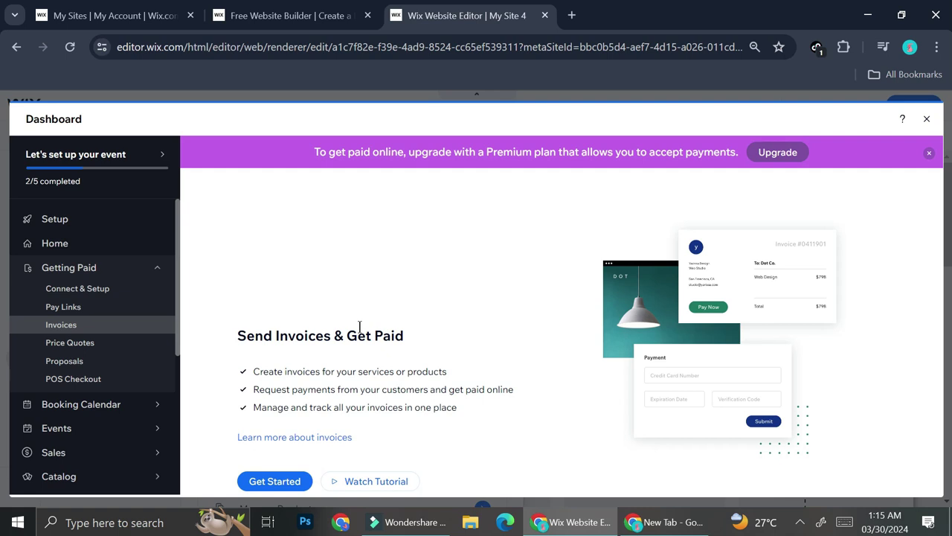
pyautogui.click(89, 453)
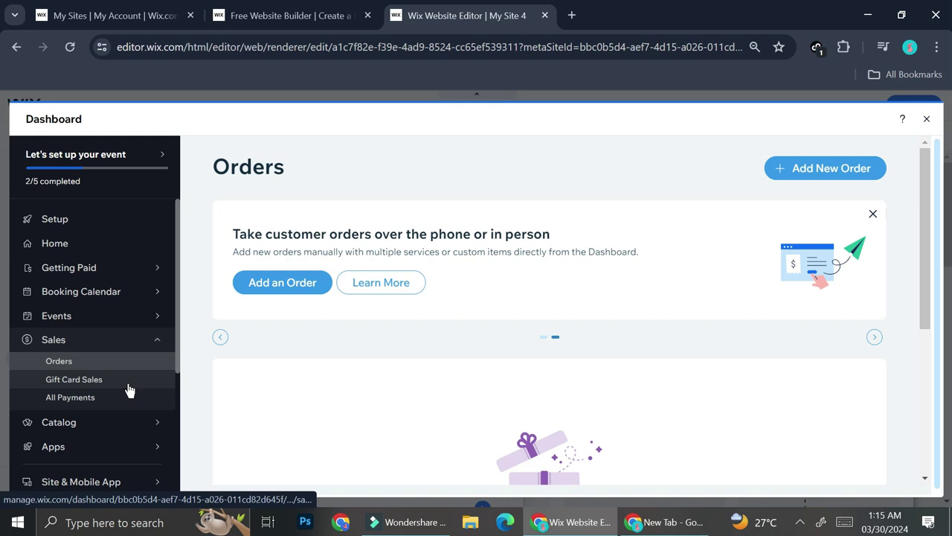
pyautogui.click(112, 379)
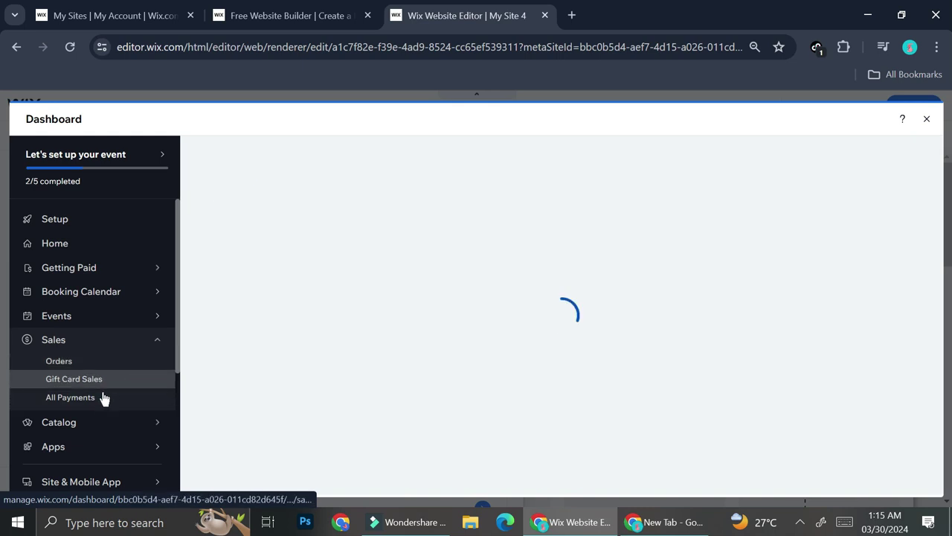
# Step: Open the All Payments overview, which prompts to add payment methods for online payment
pyautogui.click(103, 398)
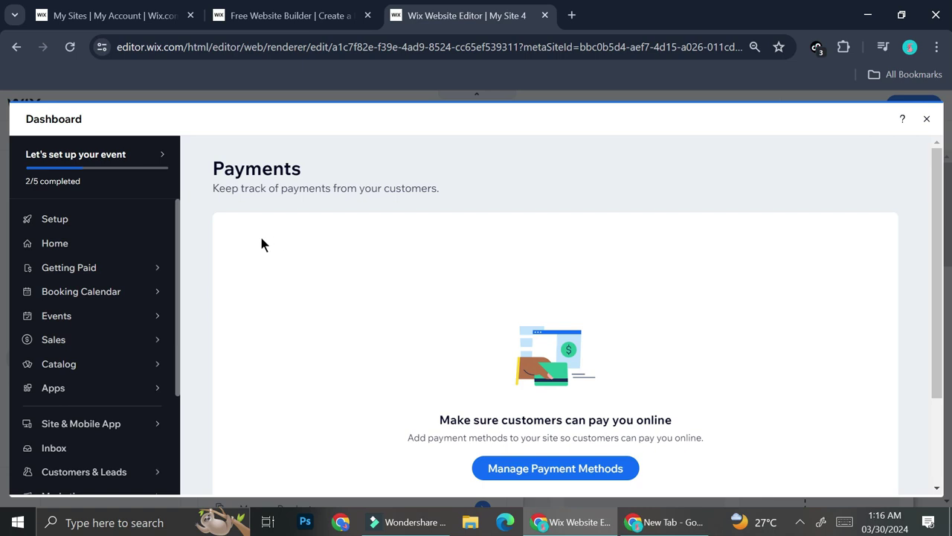
pyautogui.moveTo(94, 356)
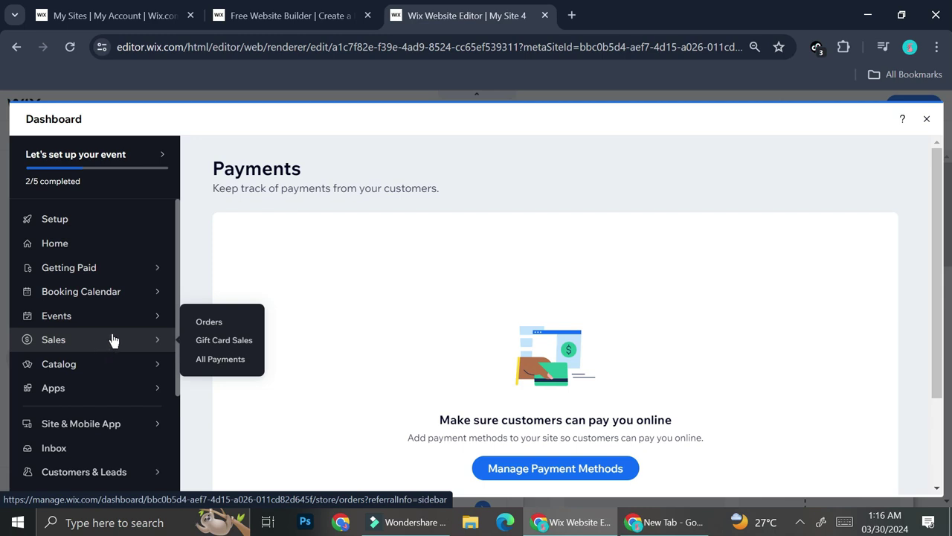
pyautogui.moveTo(125, 369)
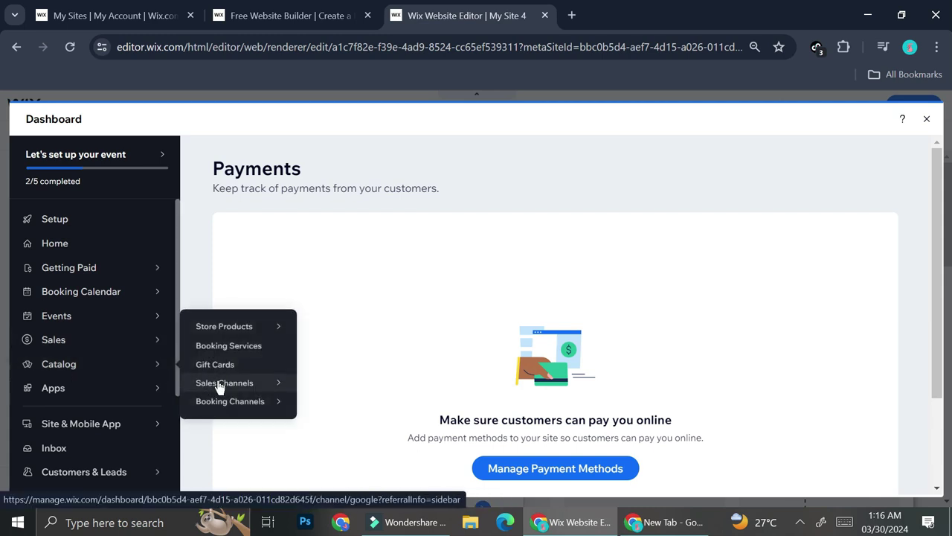
pyautogui.moveTo(221, 389)
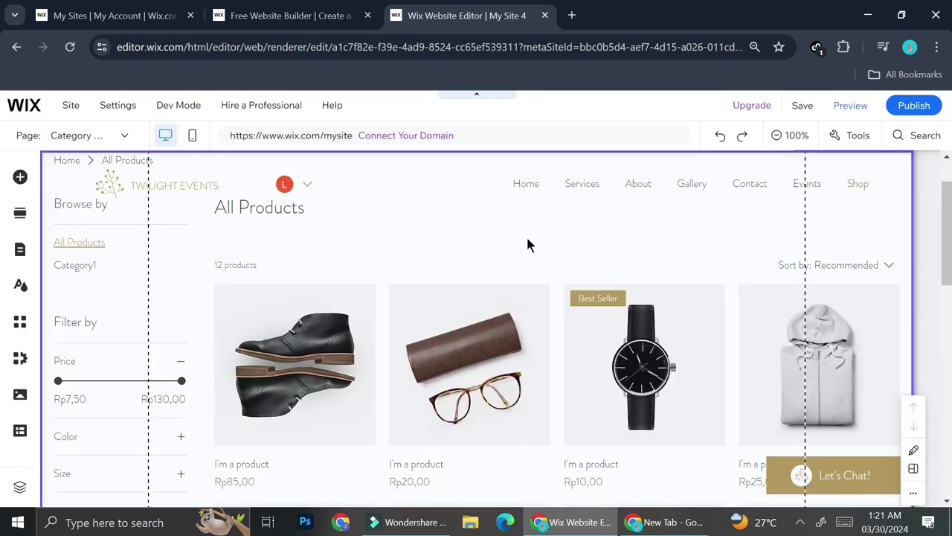
pyautogui.click(495, 249)
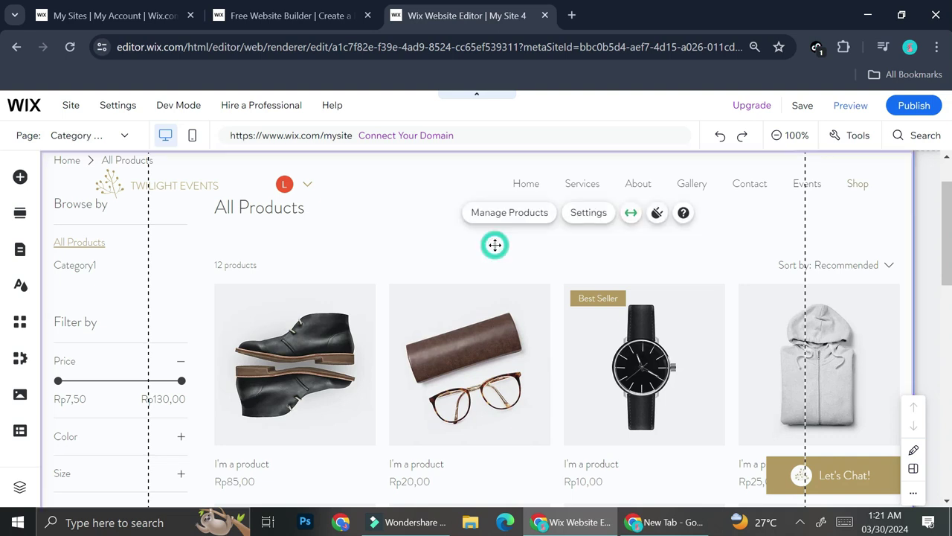
pyautogui.click(580, 223)
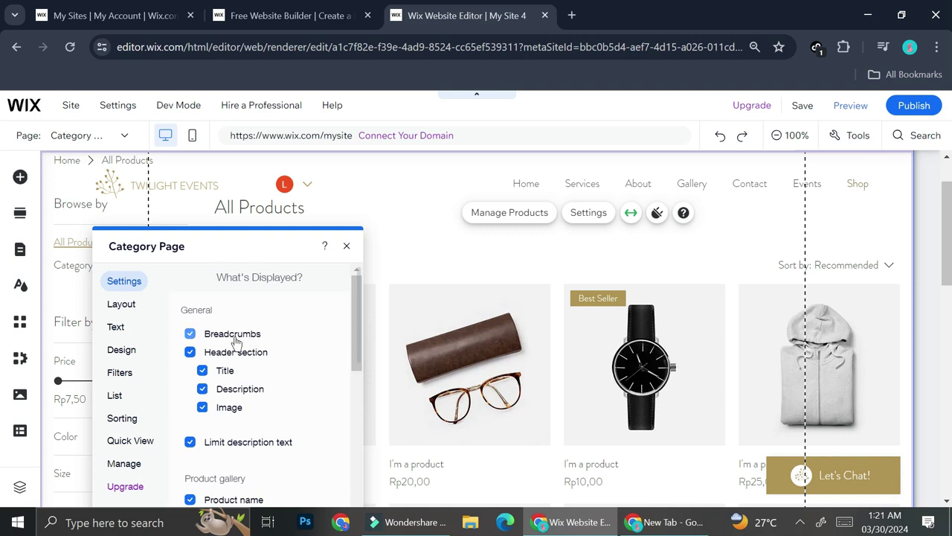
pyautogui.scroll(-1, 235, 340)
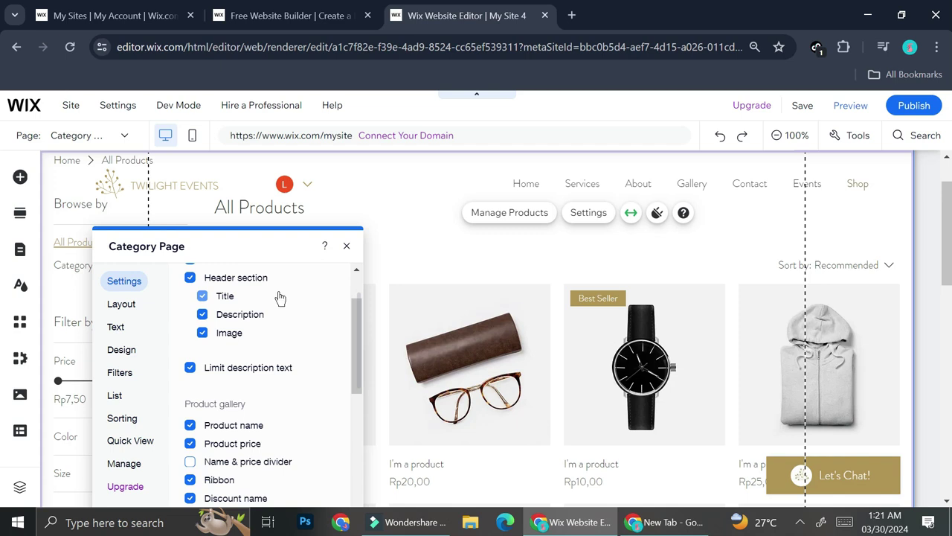
pyautogui.scroll(-1, 238, 302)
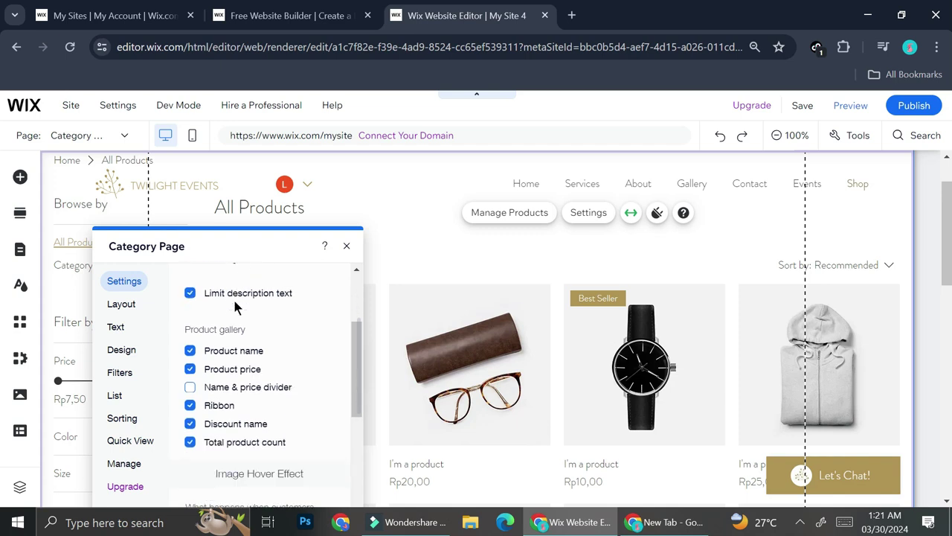
pyautogui.click(125, 305)
pyautogui.click(121, 326)
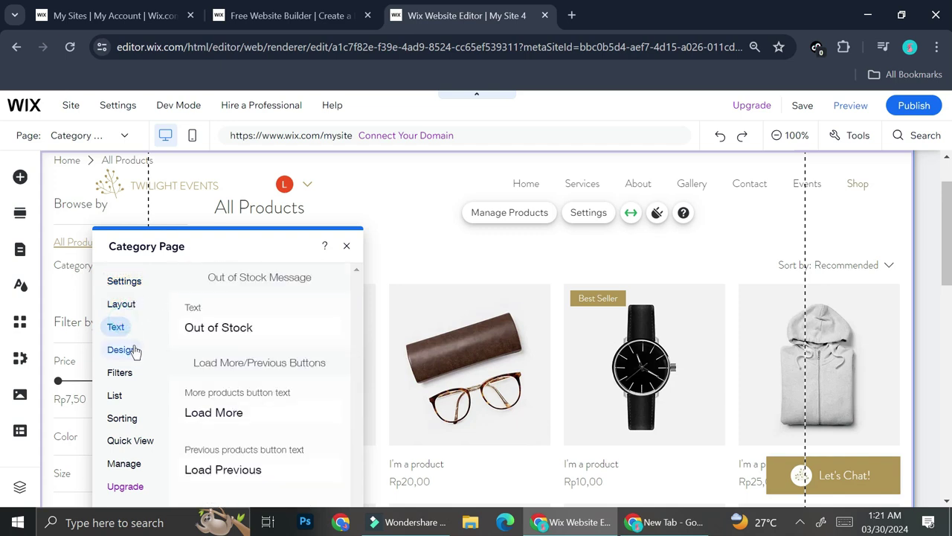
pyautogui.click(134, 350)
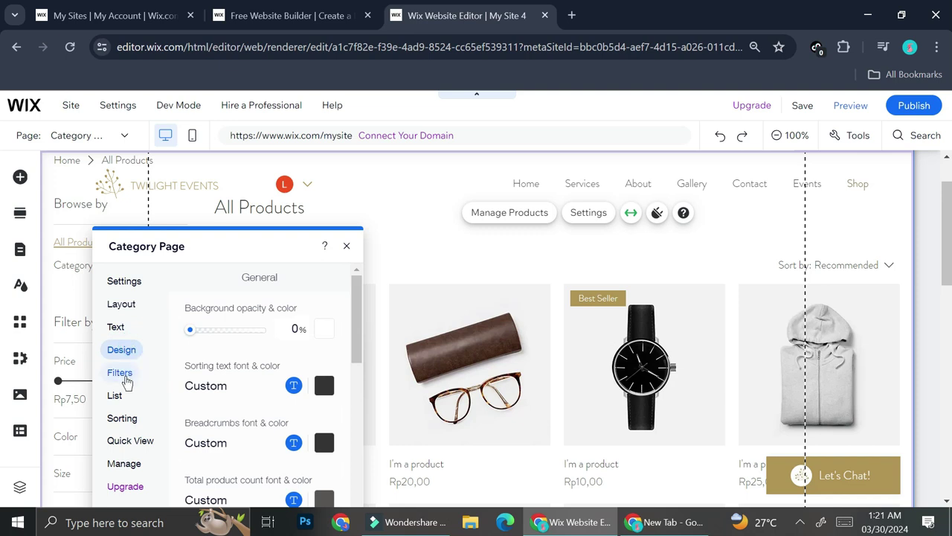
pyautogui.click(125, 467)
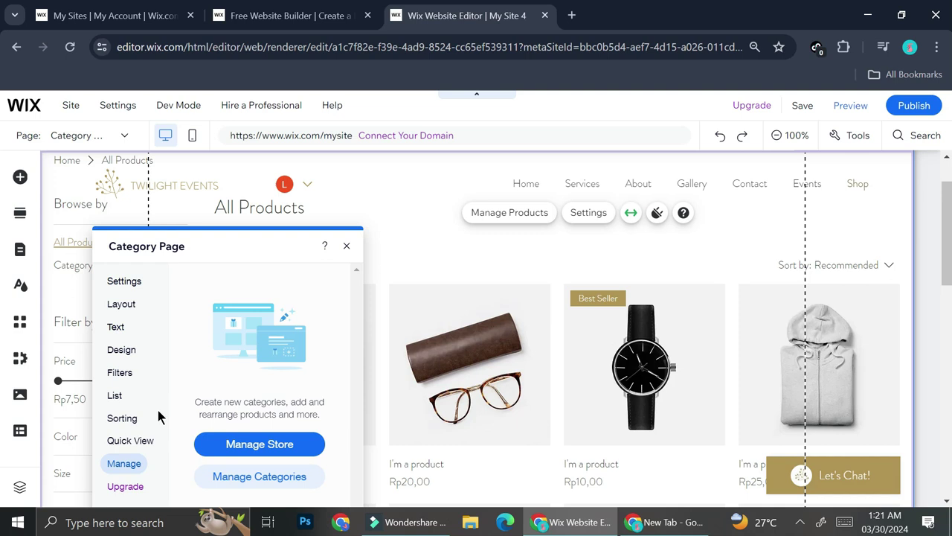
pyautogui.click(347, 245)
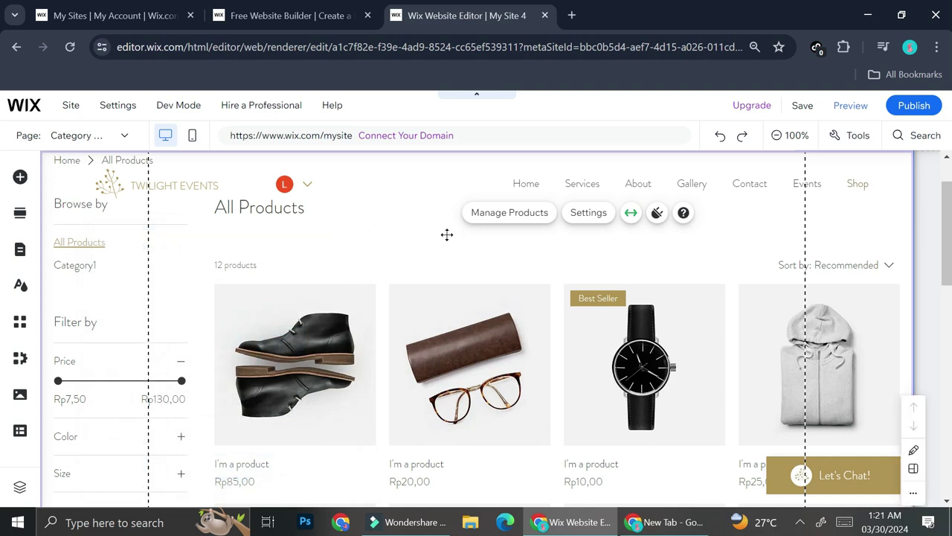